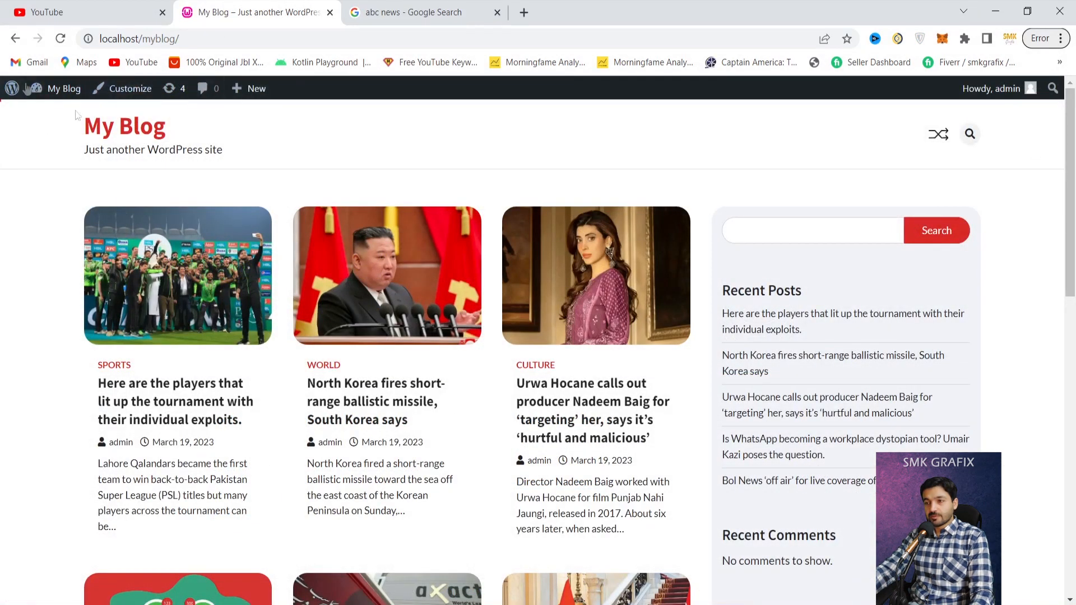
# Step: In the theme customizer, set the site title to "Dummy News" and the tagline to "Just another WordPress News Website"
pyautogui.click(124, 98)
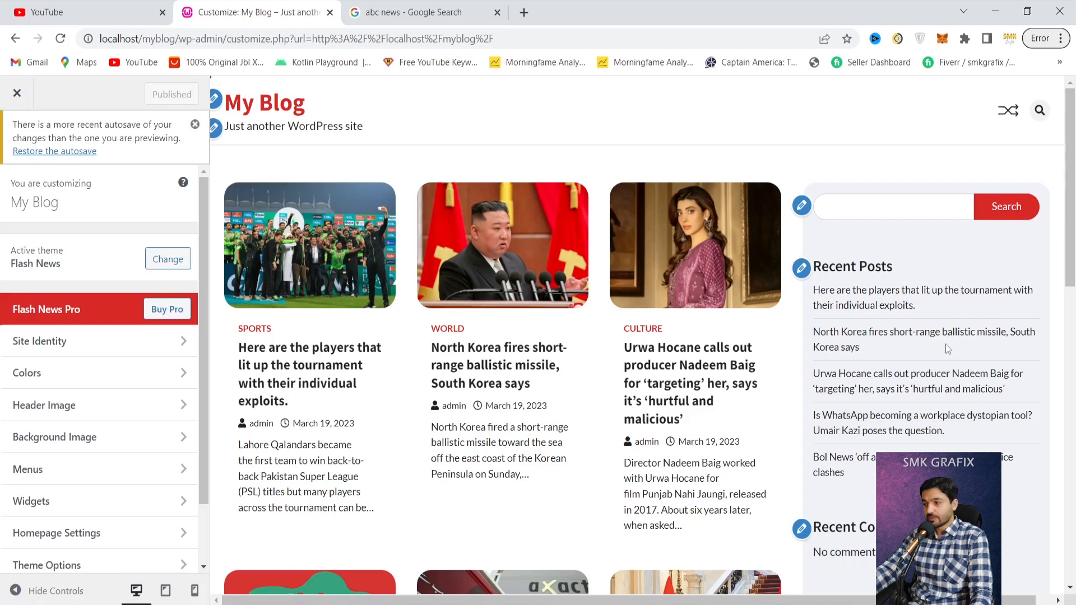
pyautogui.scroll(-2, 920, 359)
pyautogui.scroll(2, 920, 358)
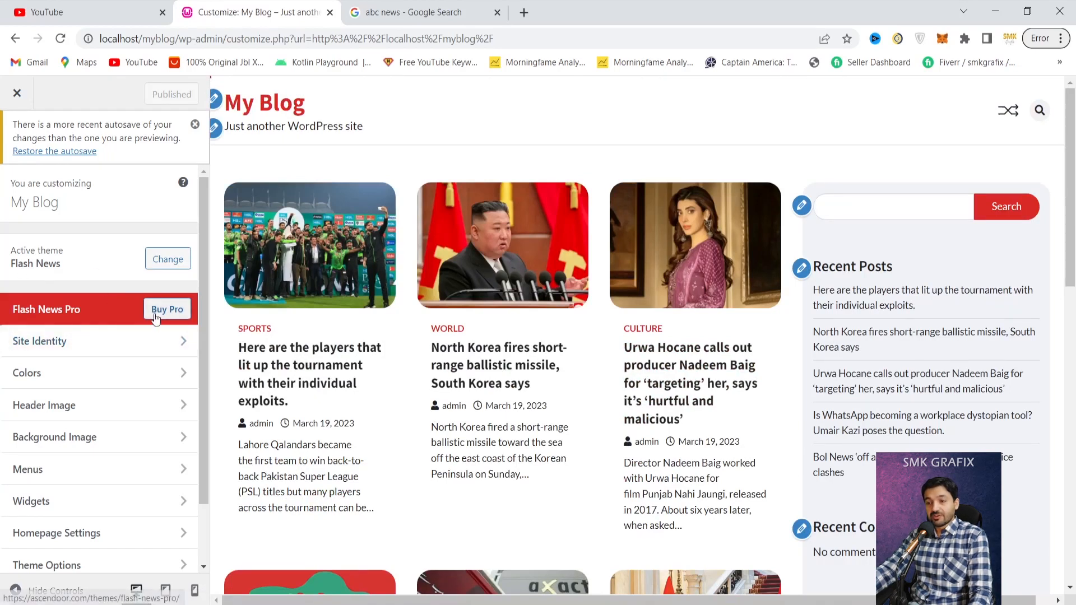
pyautogui.click(90, 343)
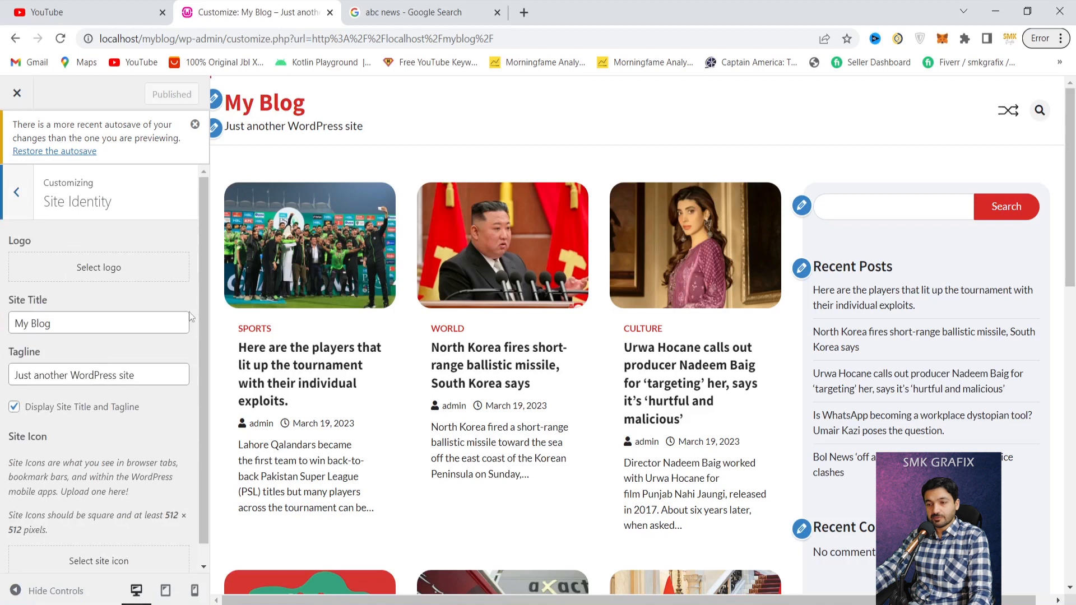
pyautogui.tripleClick(62, 325)
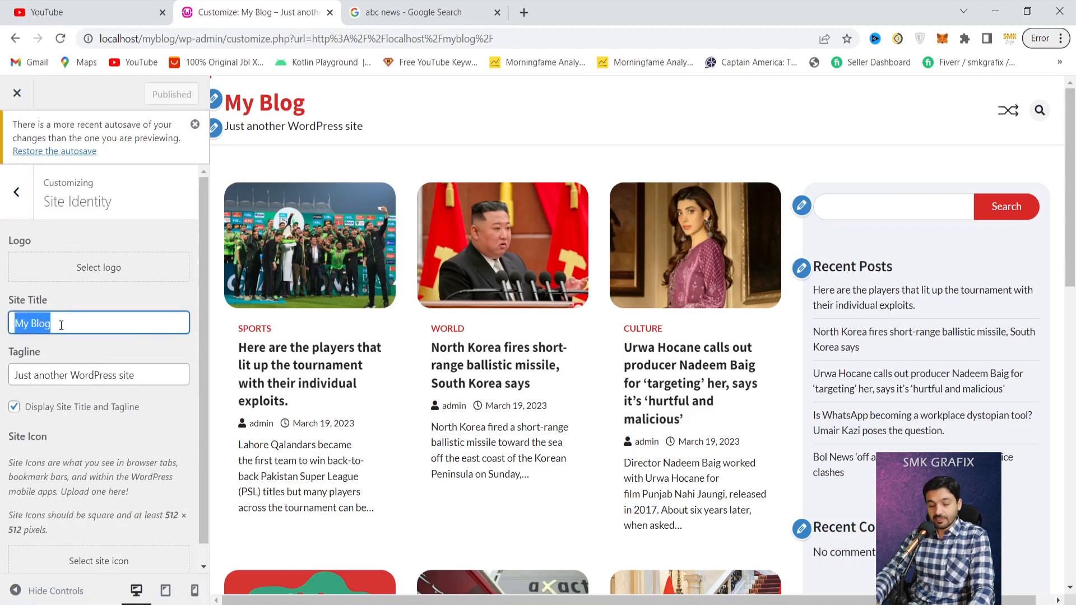
pyautogui.write('Dummy News')
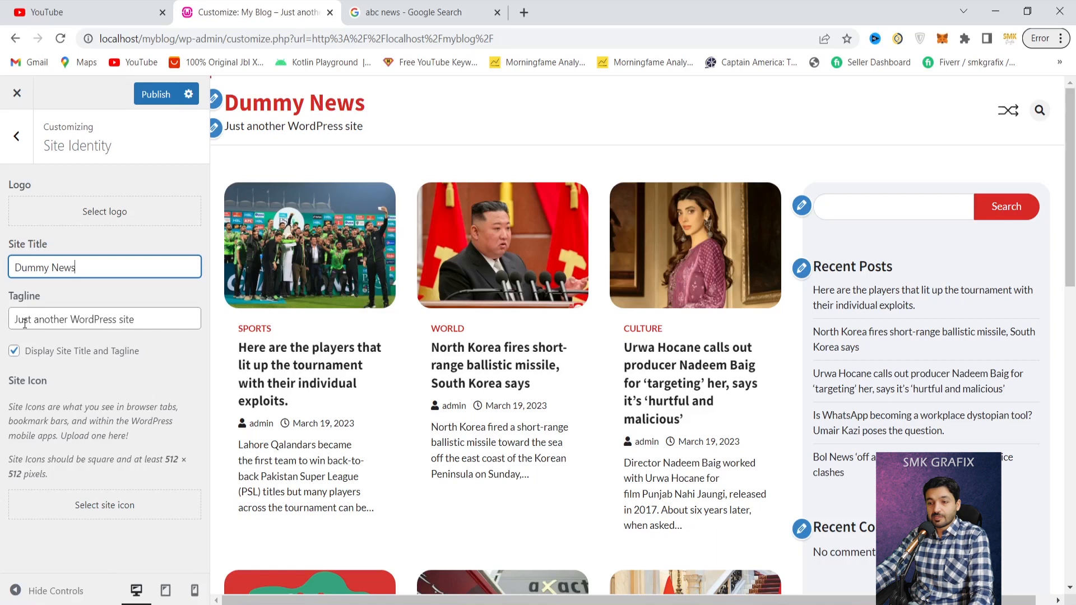
pyautogui.click(118, 321)
pyautogui.write('News Web')
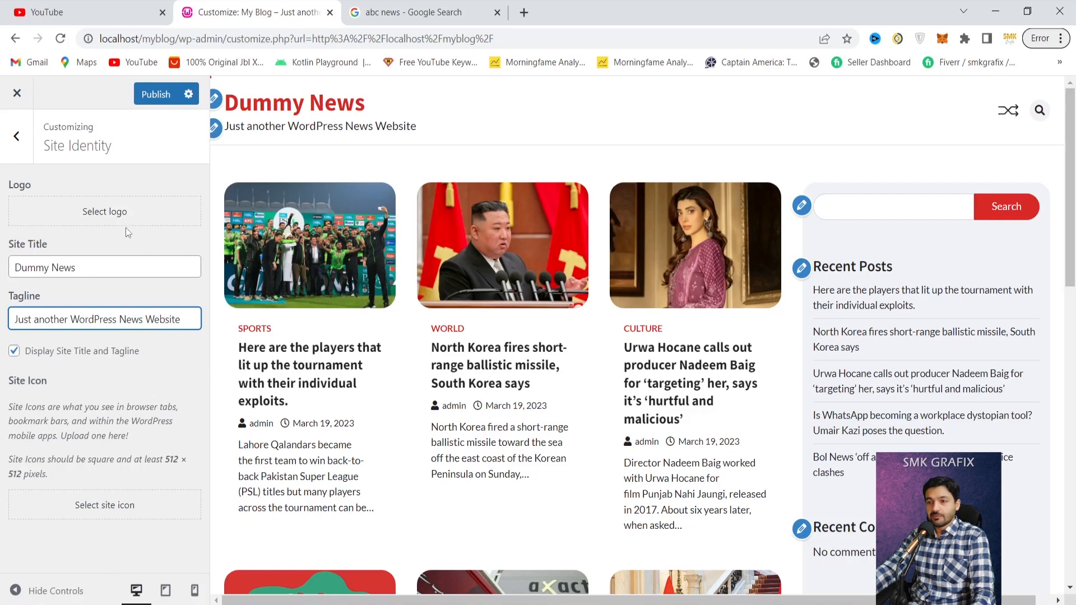
# Step: Upload cha3web (1).png as the site logo, extending the crop area to cover the full width of the image
pyautogui.click(103, 212)
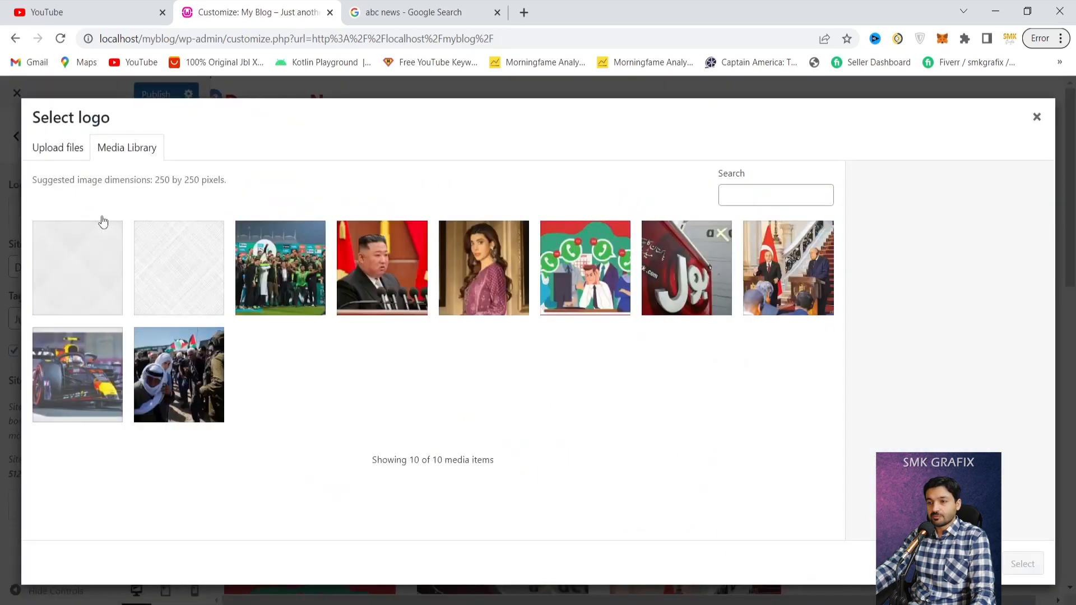
pyautogui.click(56, 152)
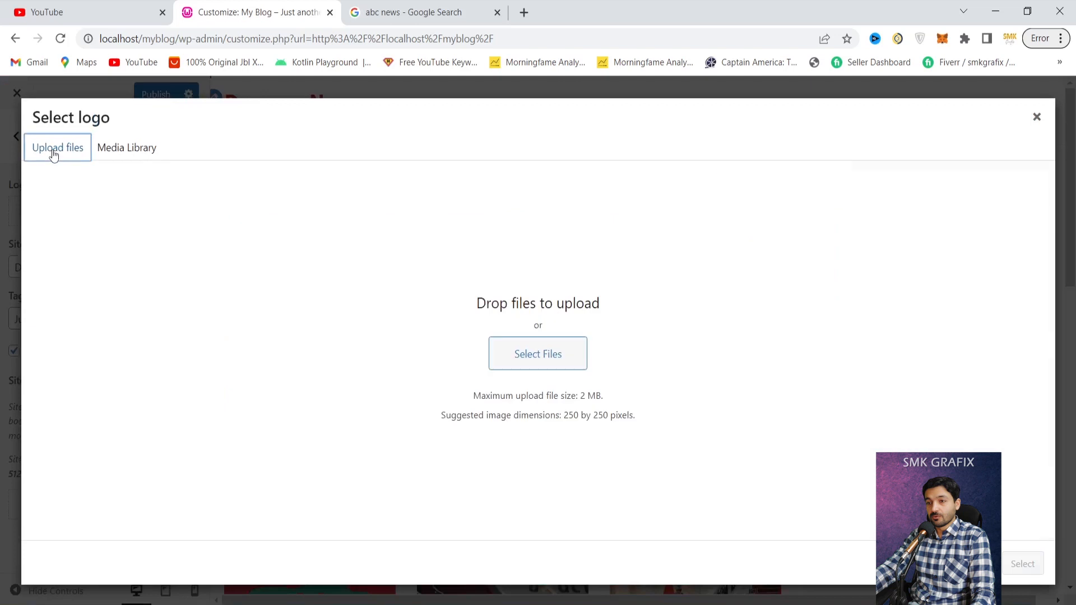
pyautogui.click(539, 362)
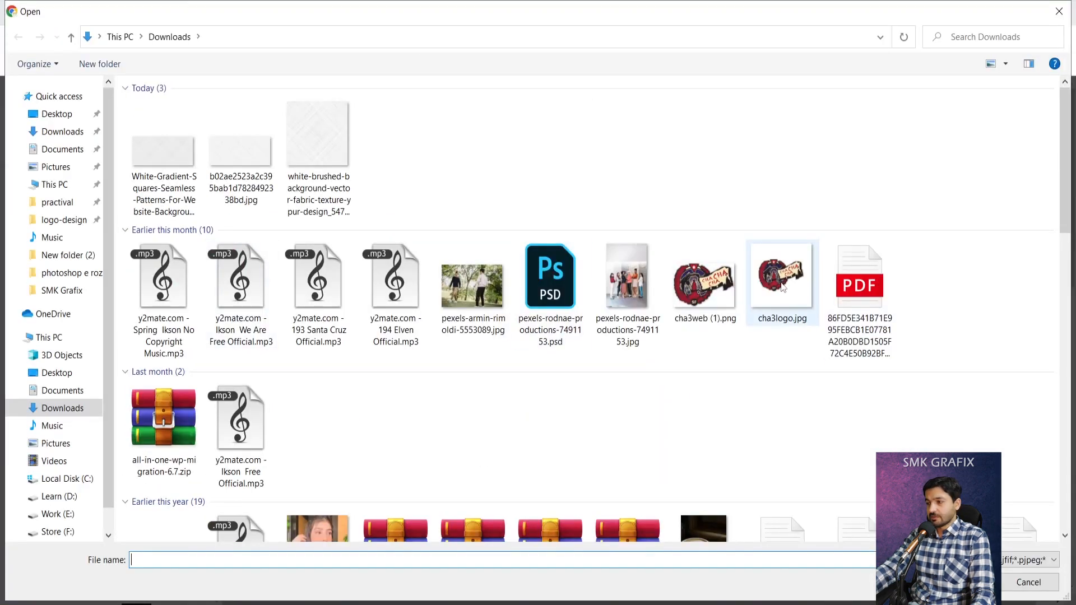
pyautogui.click(710, 297)
pyautogui.click(965, 582)
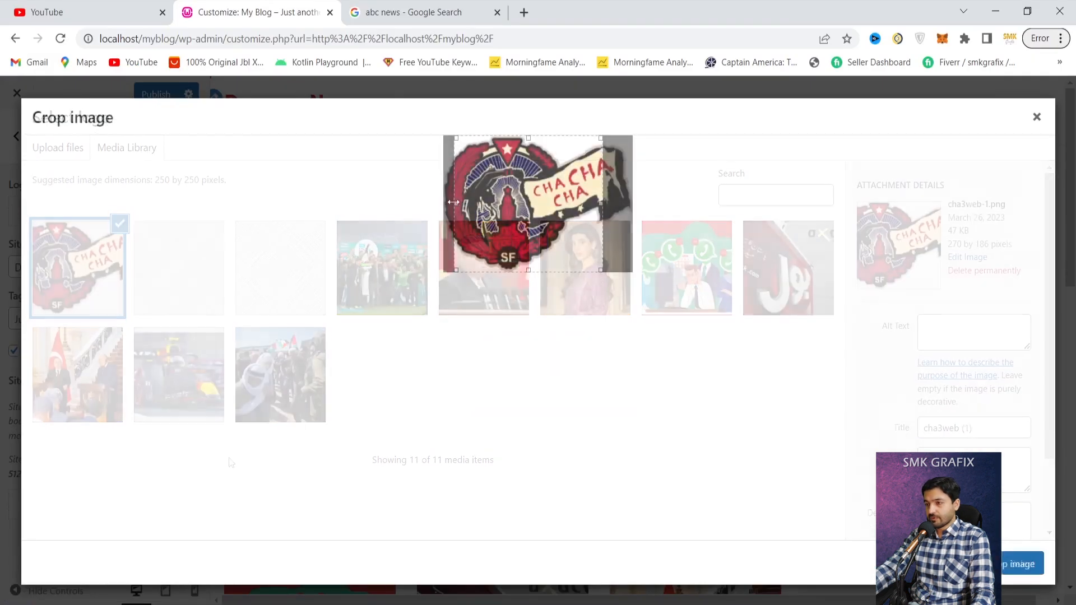
pyautogui.moveTo(454, 202); pyautogui.dragTo(436, 204)
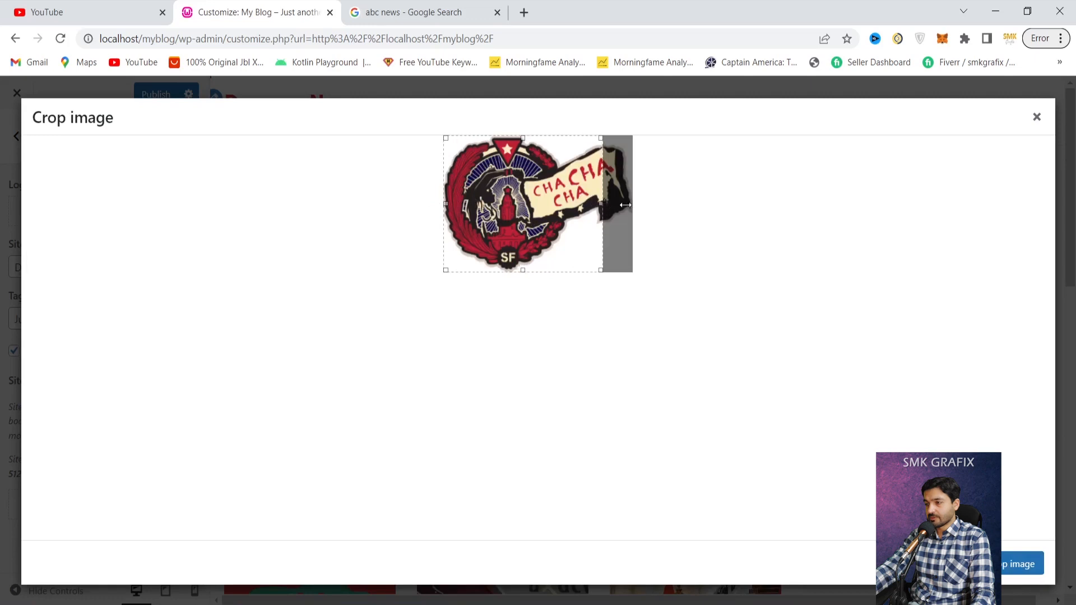
pyautogui.moveTo(625, 205); pyautogui.dragTo(641, 204)
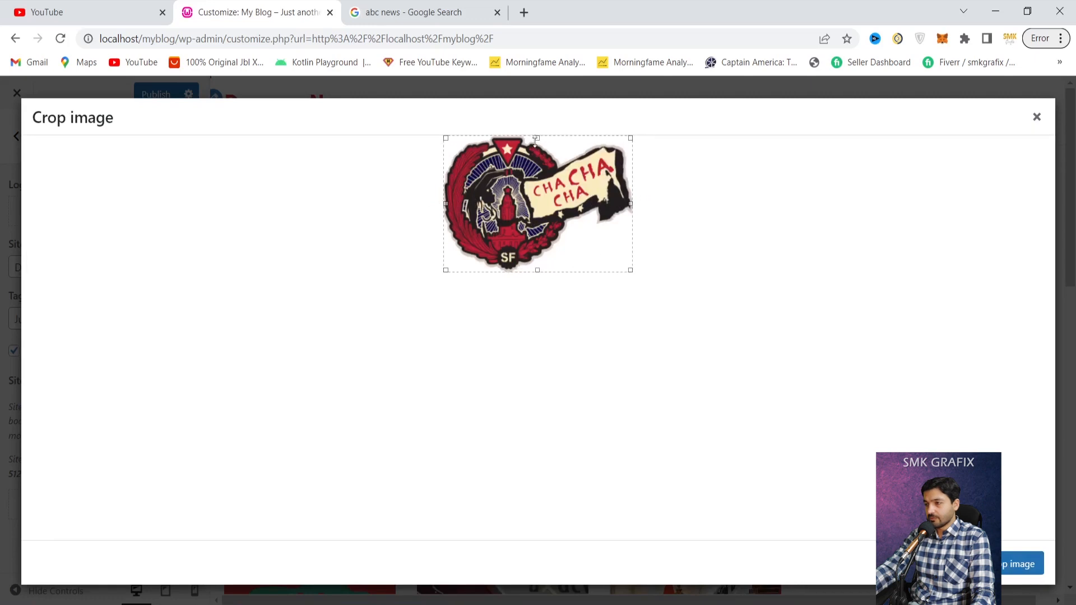
pyautogui.click(1025, 563)
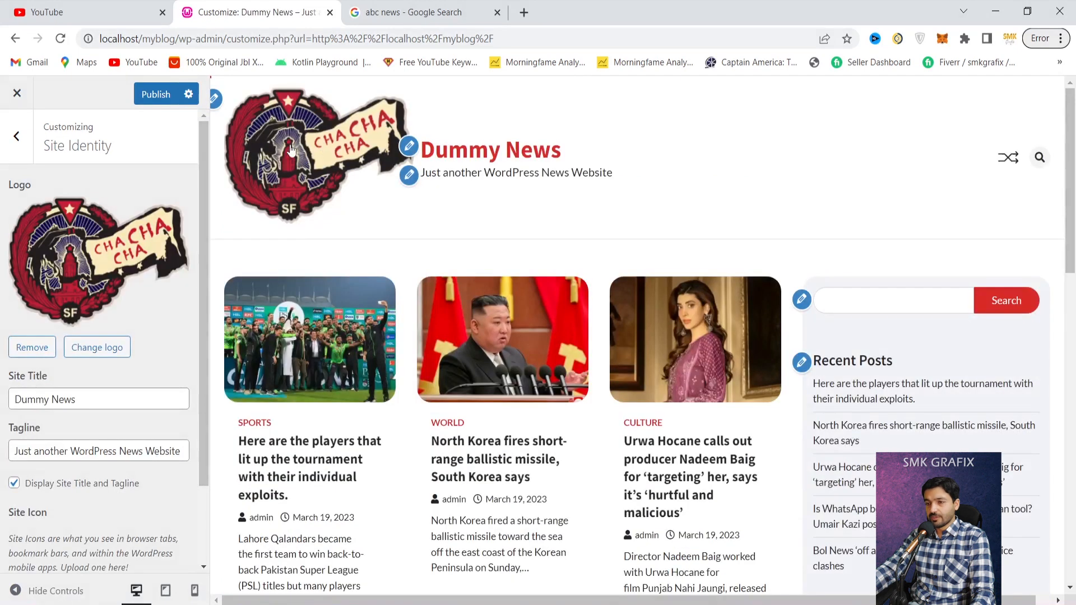
# Step: Remove the logo from the site identity settings and return to the main customizer sections
pyautogui.scroll(-2, 147, 488)
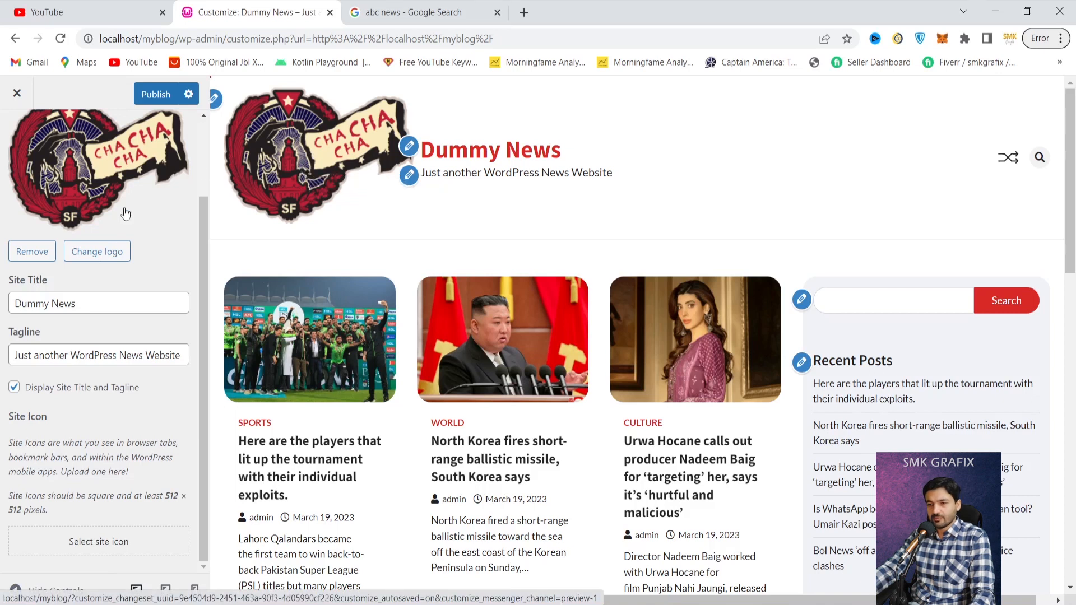
pyautogui.click(32, 251)
pyautogui.press('Escape')
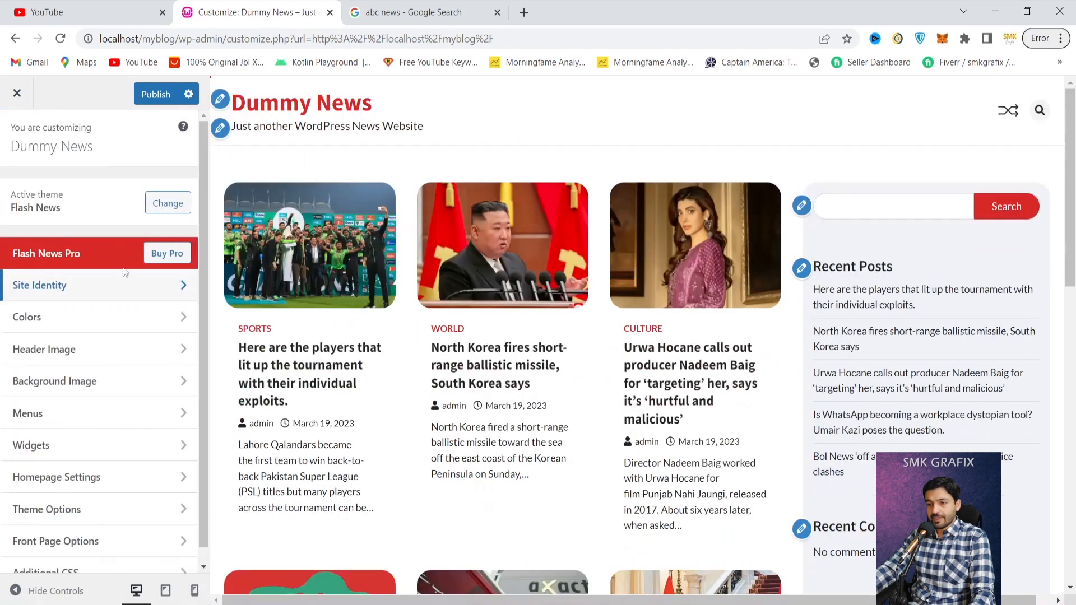
# Step: Change the header text color to the bright purple #7e04f7
pyautogui.click(129, 323)
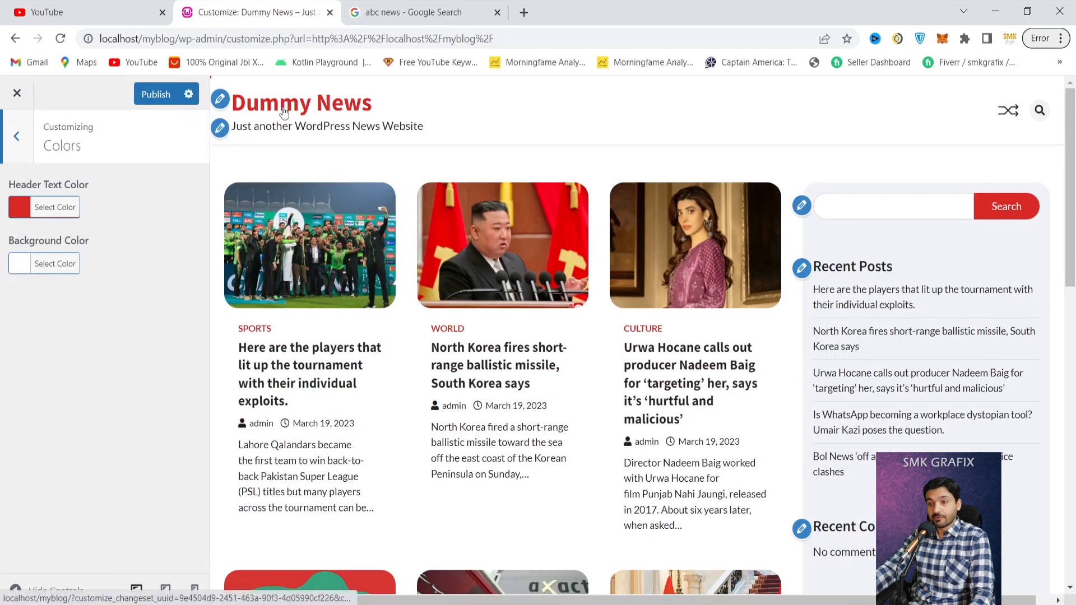
pyautogui.click(42, 208)
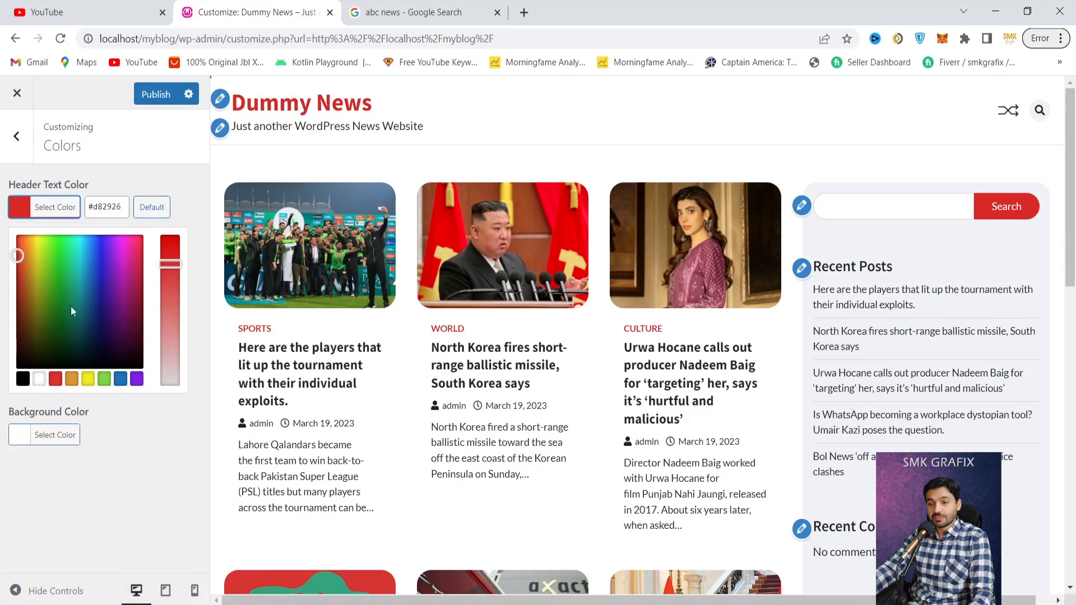
pyautogui.click(88, 378)
pyautogui.click(137, 379)
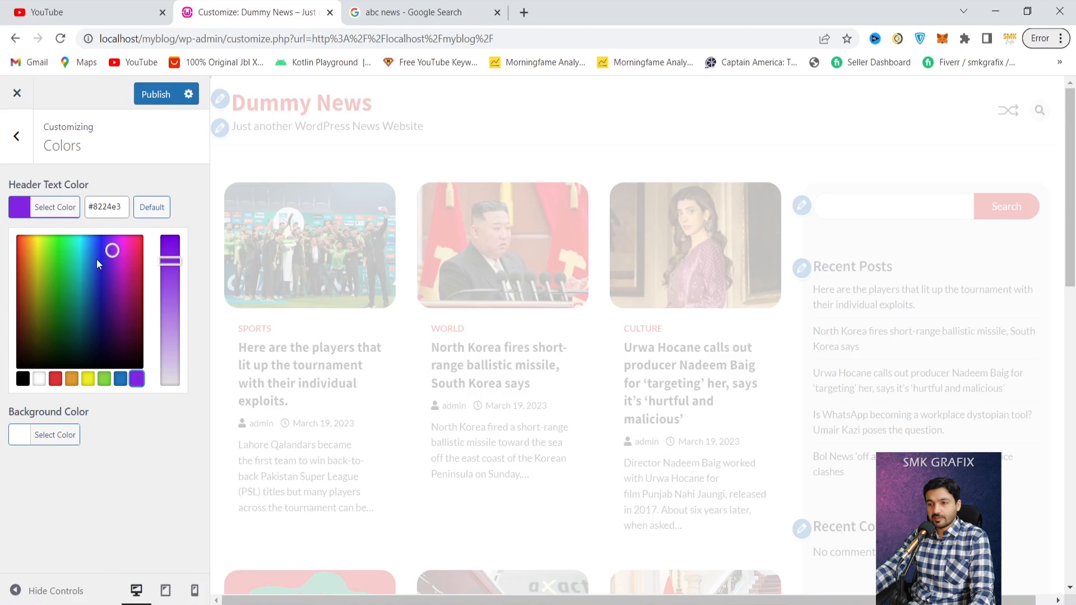
pyautogui.moveTo(100, 258); pyautogui.dragTo(112, 239)
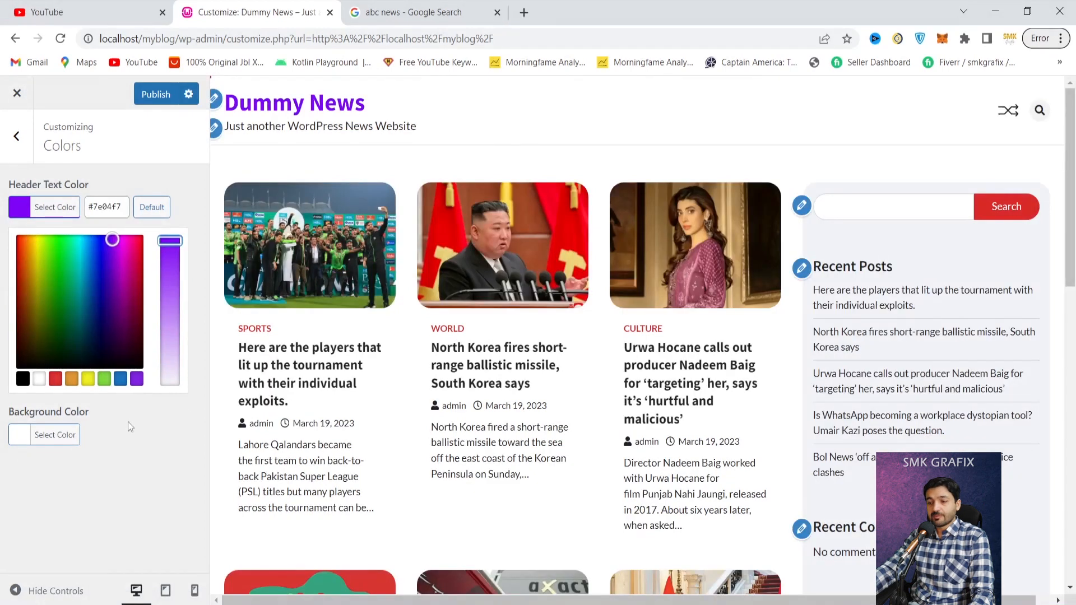
# Step: Try several page background colors, including yellow #eeee22, purple #8224e3 and dark purple #76027c, and reset the background to its default color
pyautogui.click(31, 440)
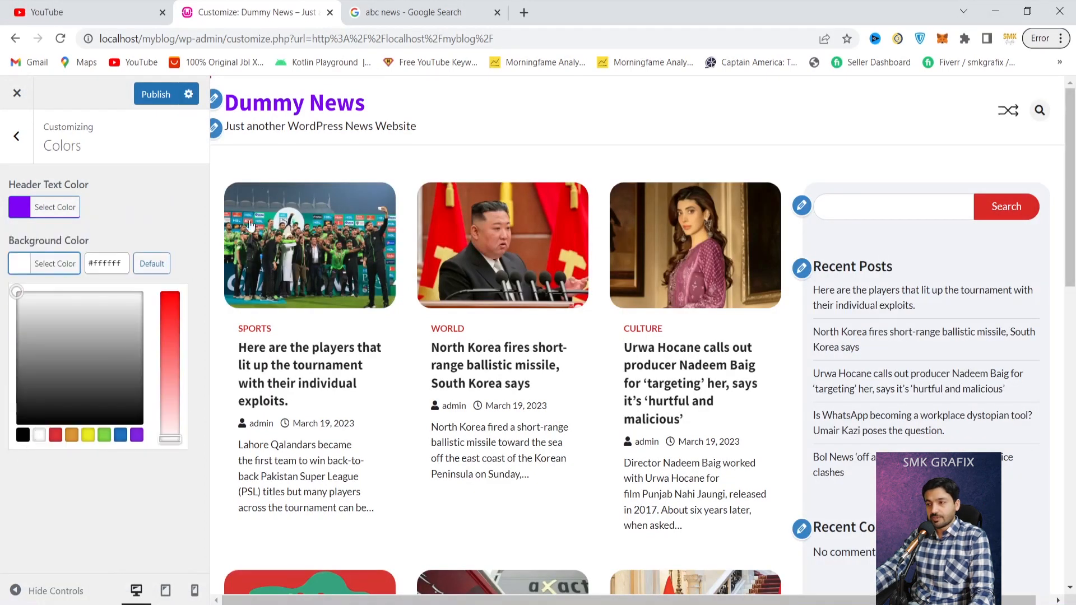
pyautogui.click(91, 437)
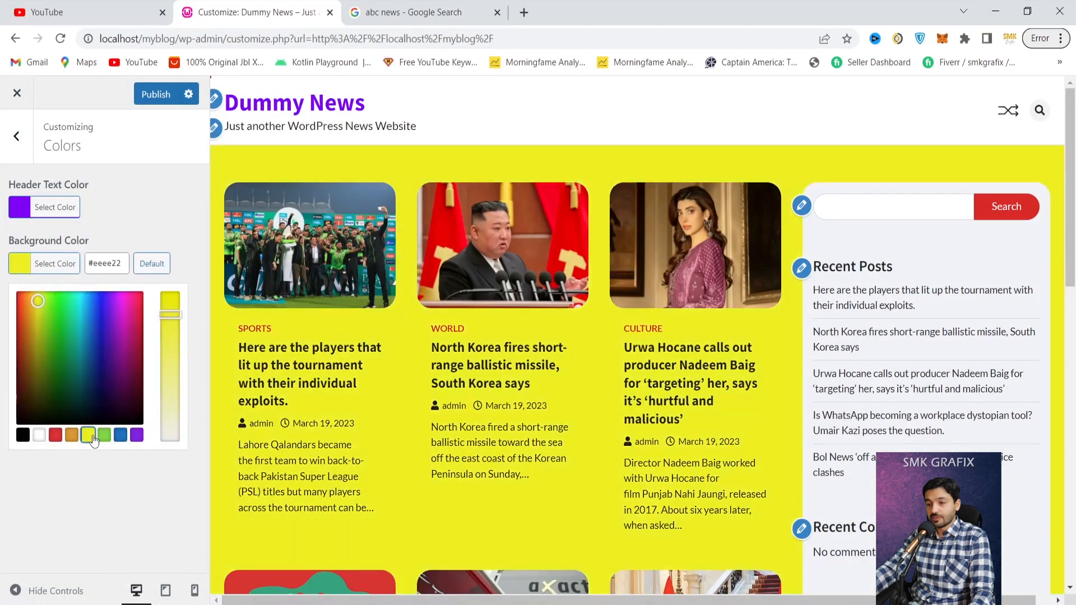
pyautogui.click(120, 436)
pyautogui.click(136, 437)
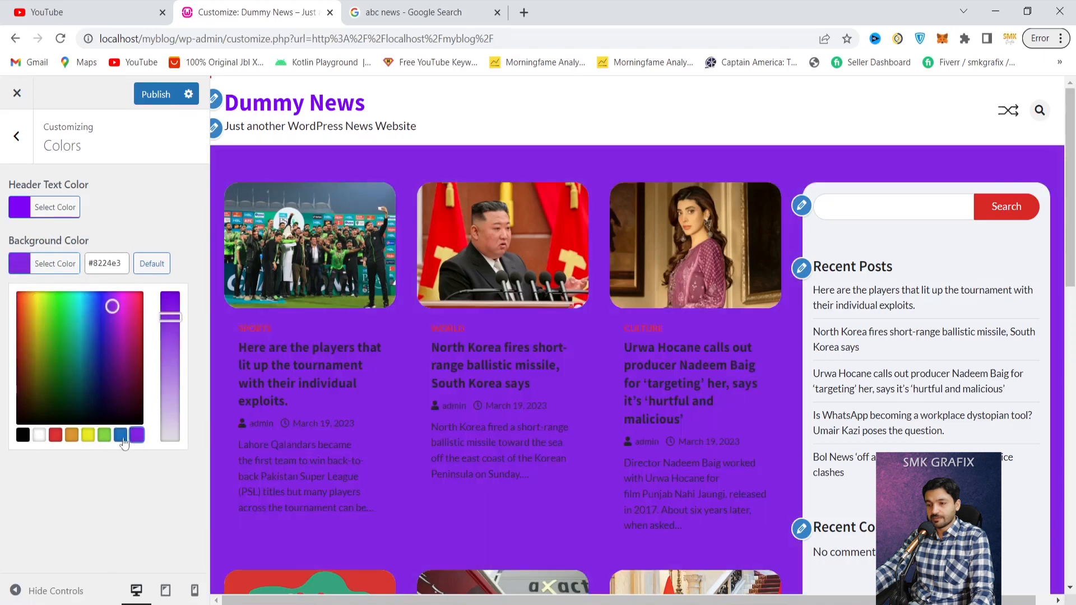
pyautogui.click(55, 434)
pyautogui.moveTo(169, 325); pyautogui.dragTo(170, 297)
pyautogui.click(121, 360)
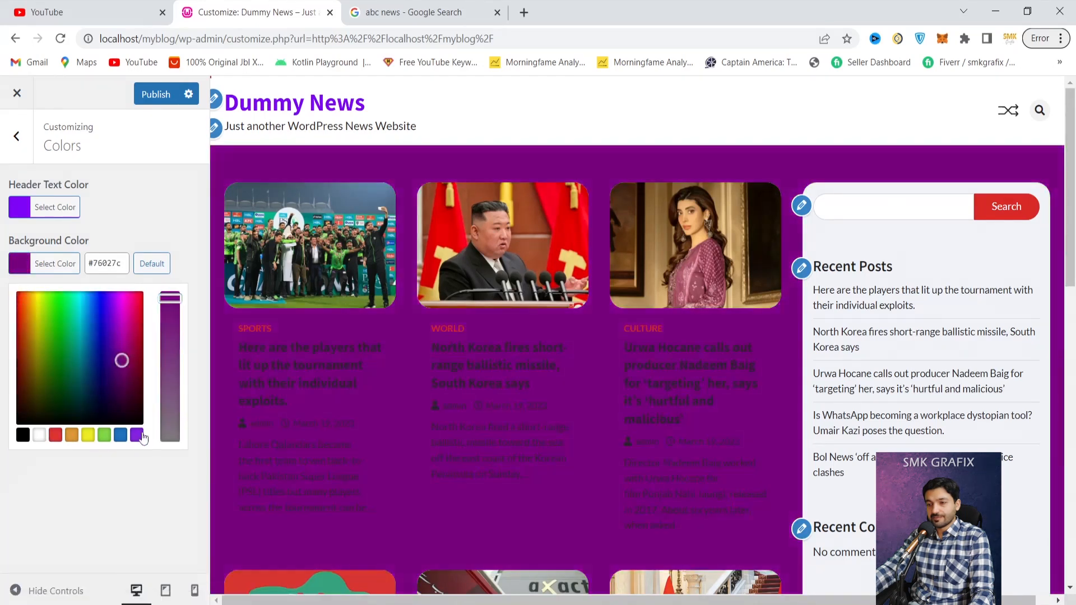
pyautogui.click(140, 435)
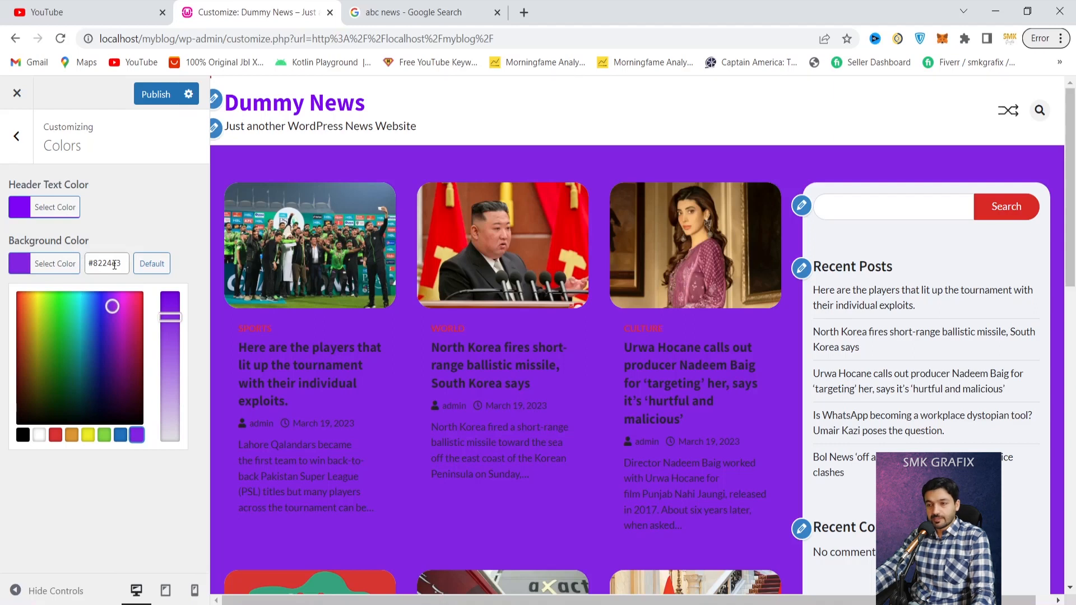
pyautogui.click(165, 269)
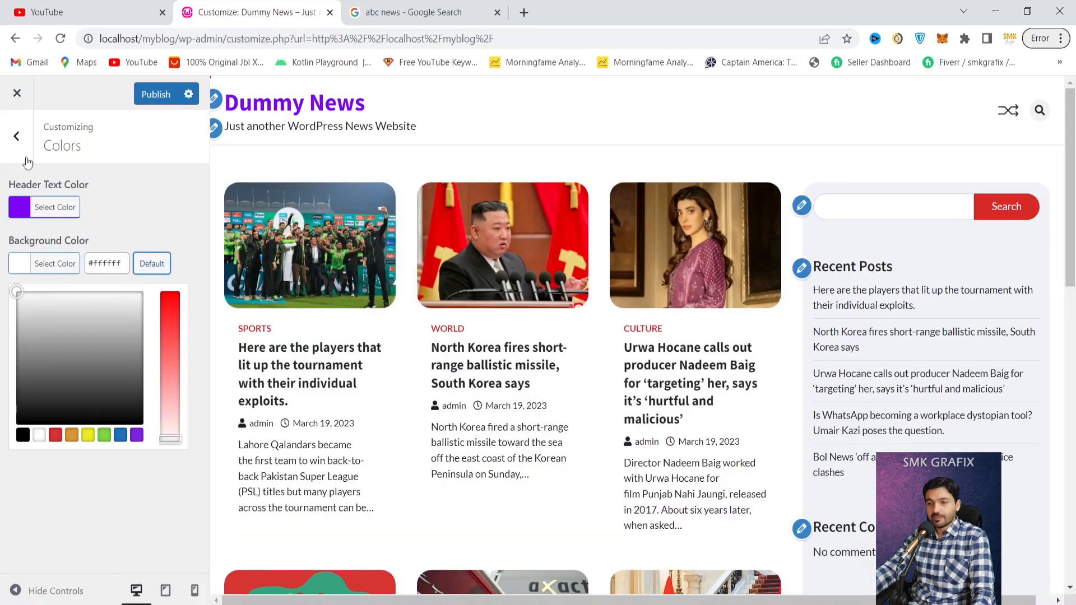
pyautogui.click(16, 140)
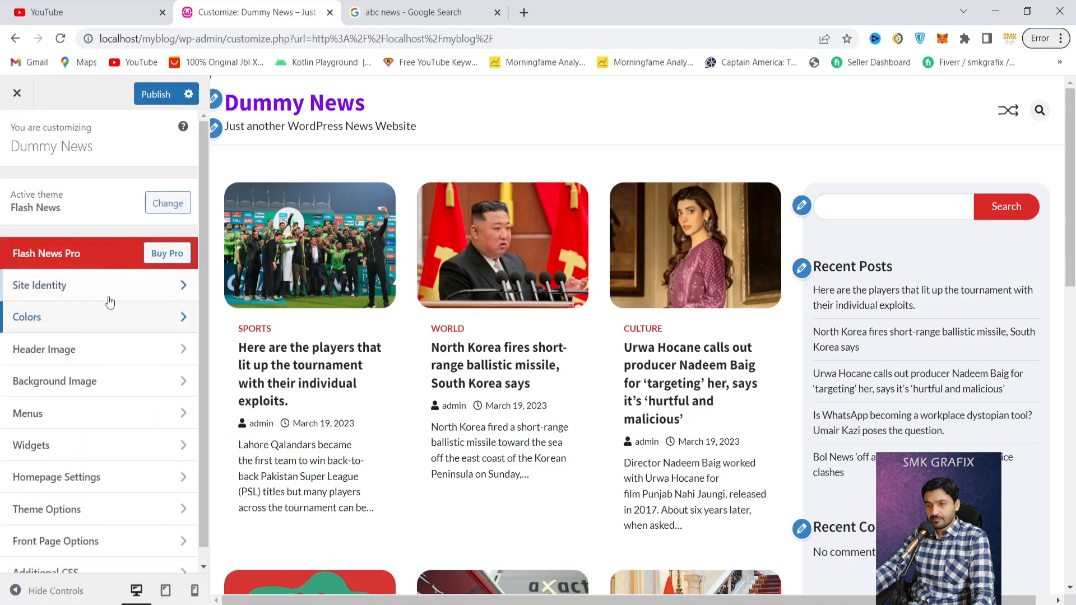
# Step: Look at the header image settings and their recommended image size without adding an image
pyautogui.click(106, 350)
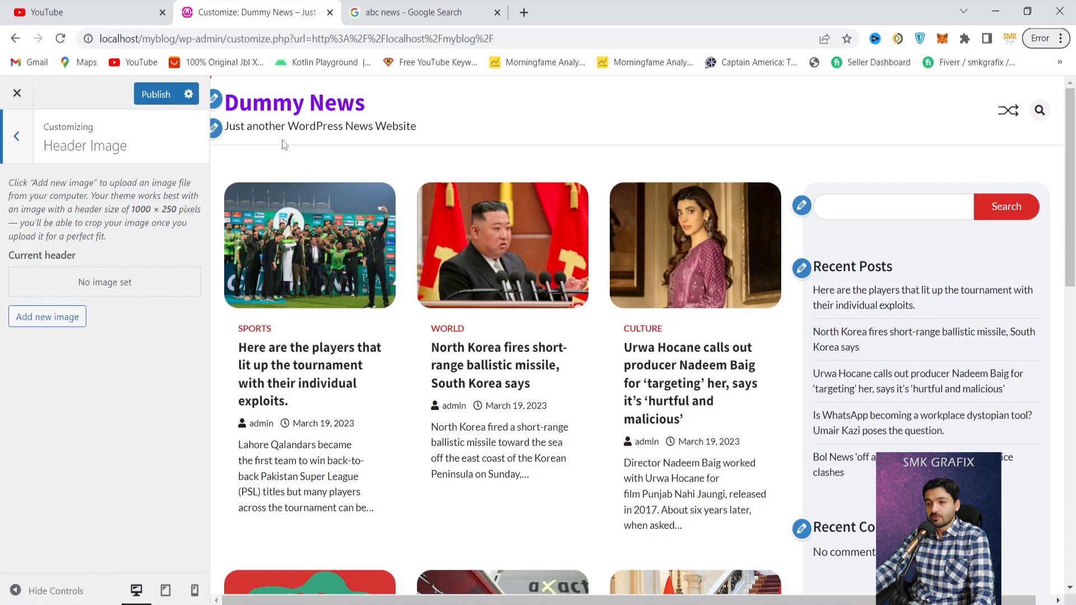
pyautogui.click(17, 136)
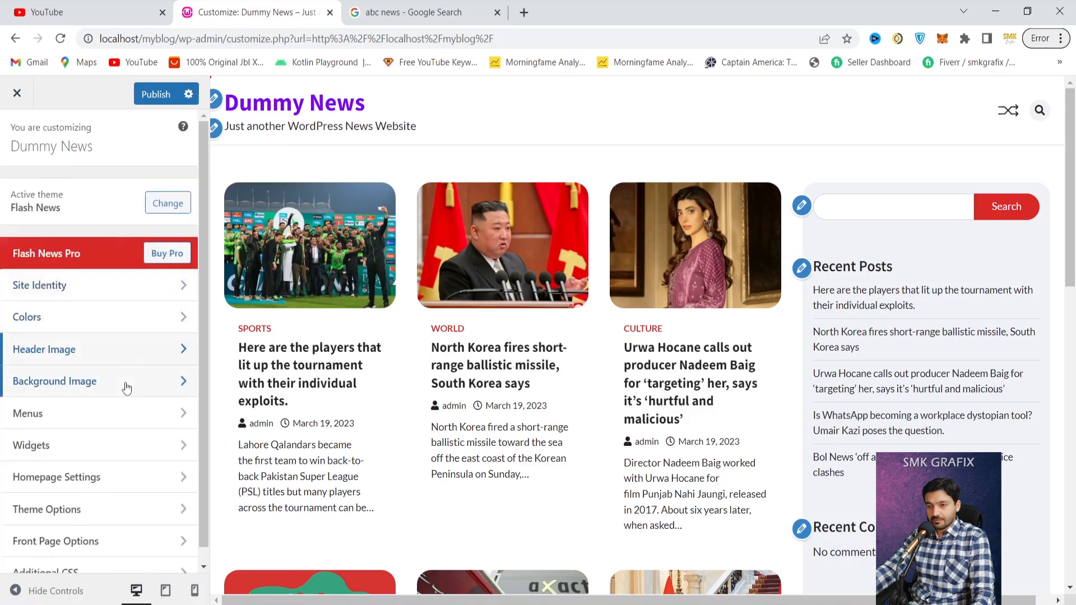
# Step: Set the white brushed cross-line texture from the media library as the site's background image and check it down the page preview
pyautogui.click(125, 358)
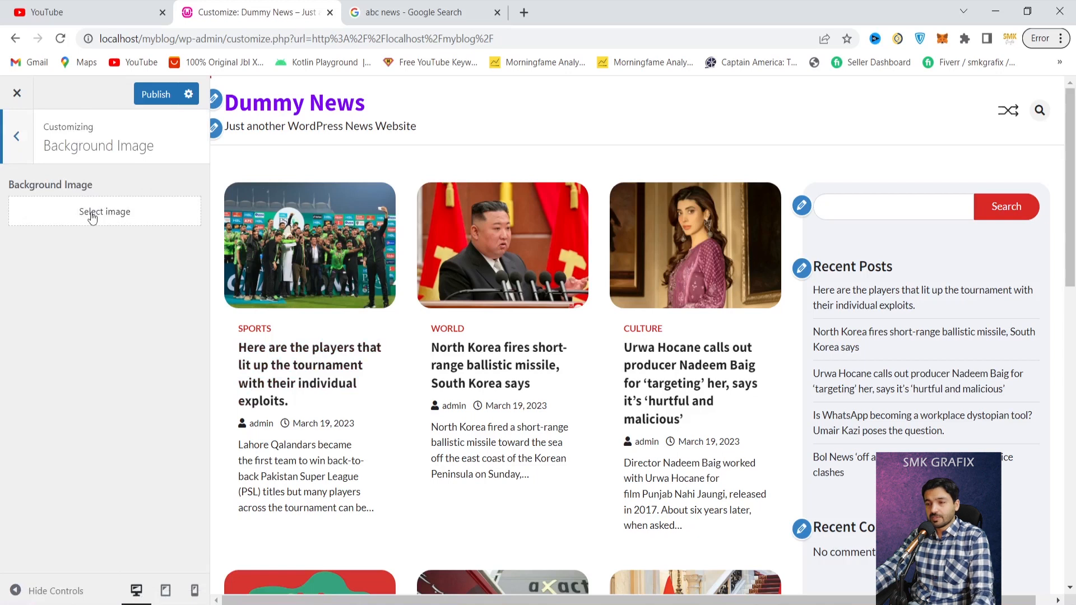
pyautogui.click(92, 218)
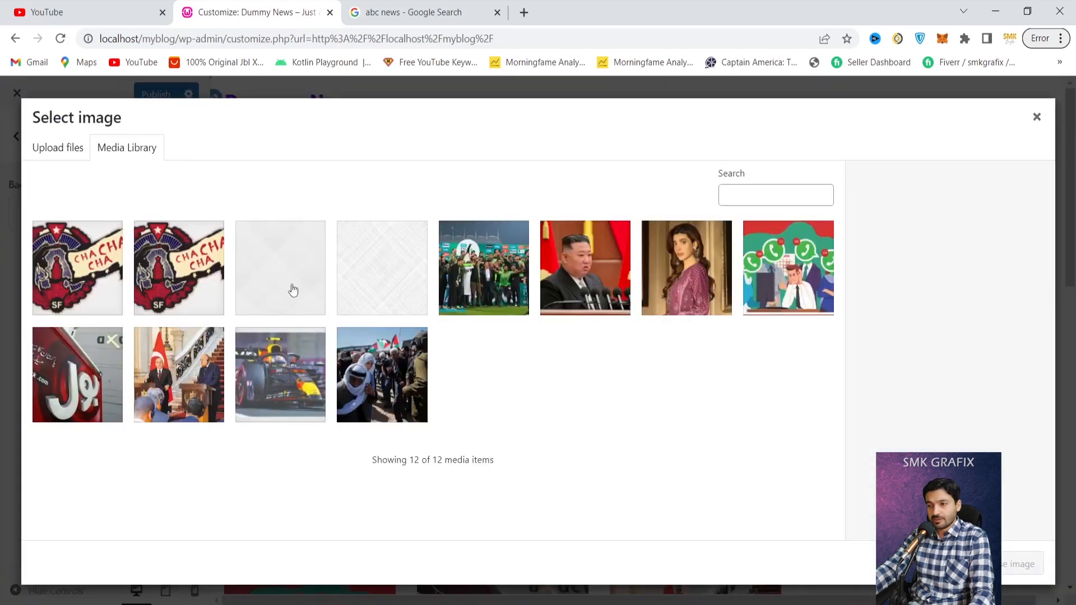
pyautogui.click(376, 292)
pyautogui.click(1024, 560)
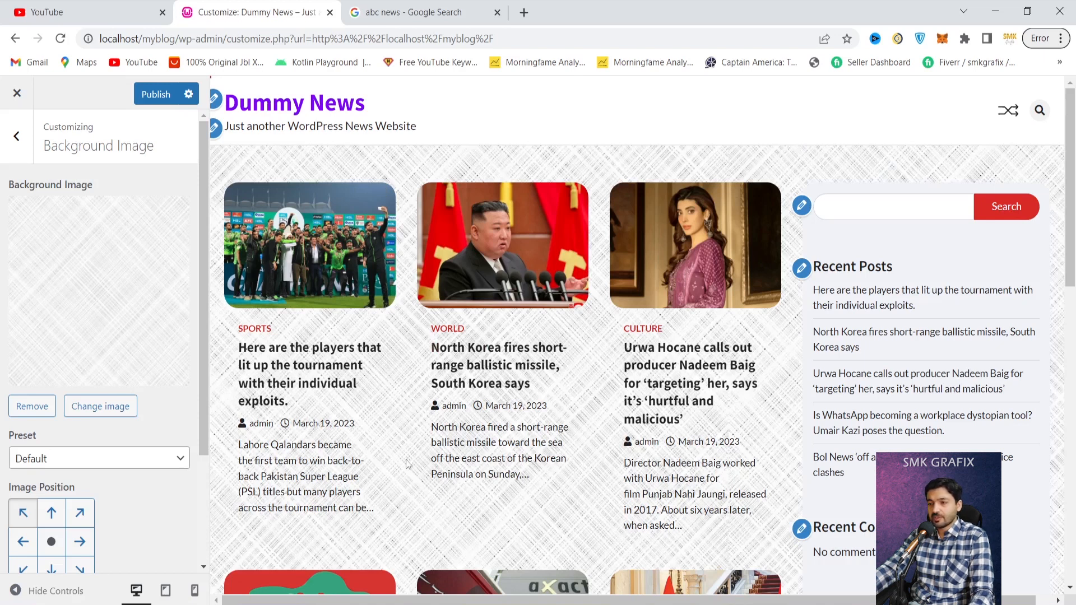
pyautogui.scroll(-8, 415, 452)
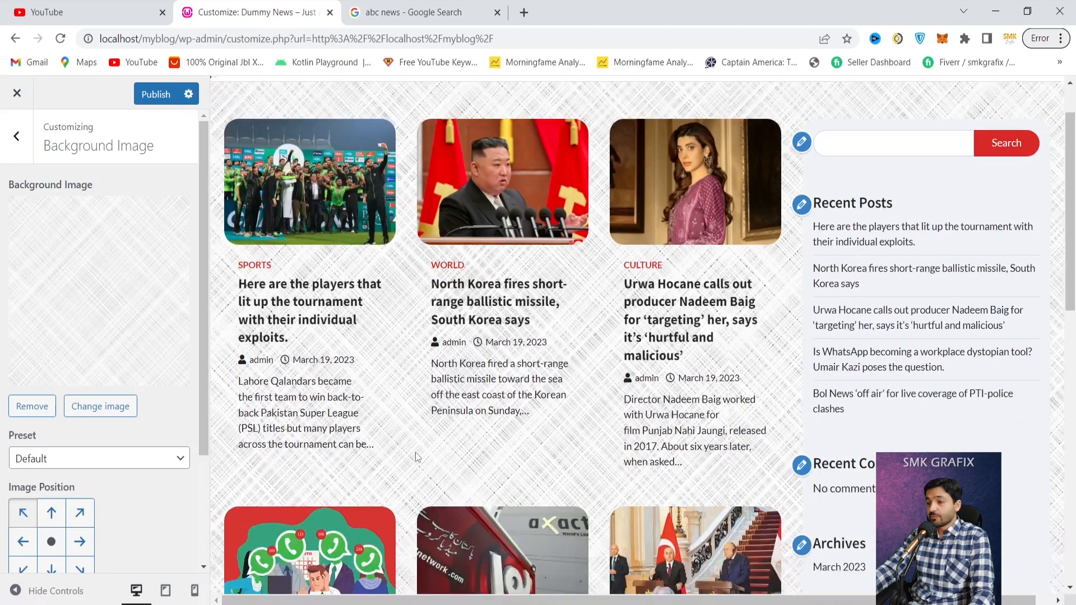
# Step: Try the different image positions for the background image, ending on the top-left position
pyautogui.scroll(-6, 416, 452)
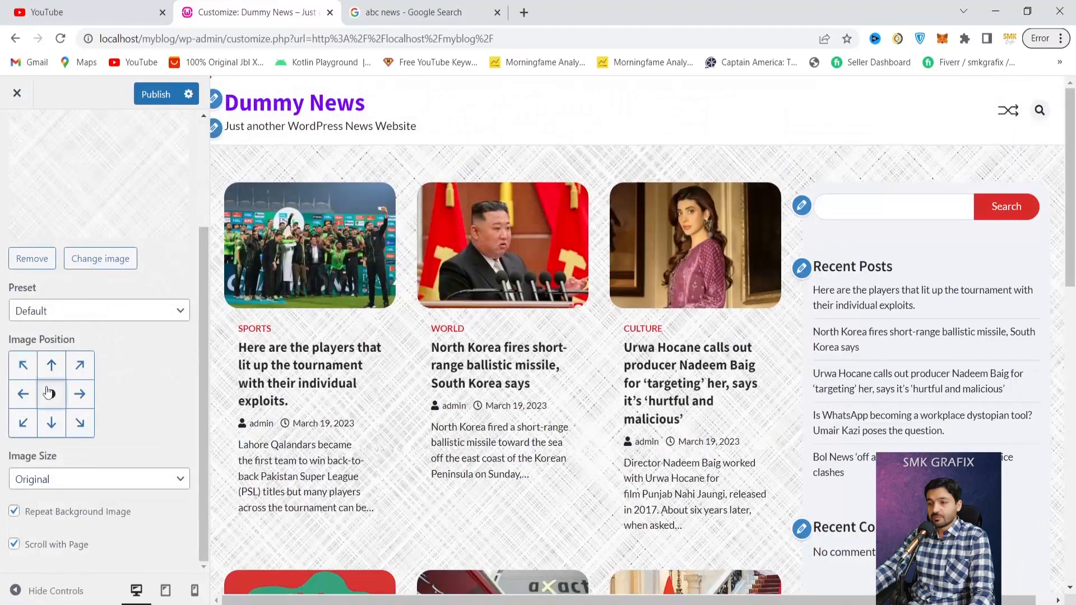
pyautogui.click(83, 370)
pyautogui.click(83, 397)
pyautogui.click(82, 426)
pyautogui.click(52, 426)
pyautogui.click(23, 425)
pyautogui.click(23, 396)
pyautogui.click(23, 367)
# Step: Keep the background image repeating and turn off its scrolling with the page
pyautogui.click(14, 511)
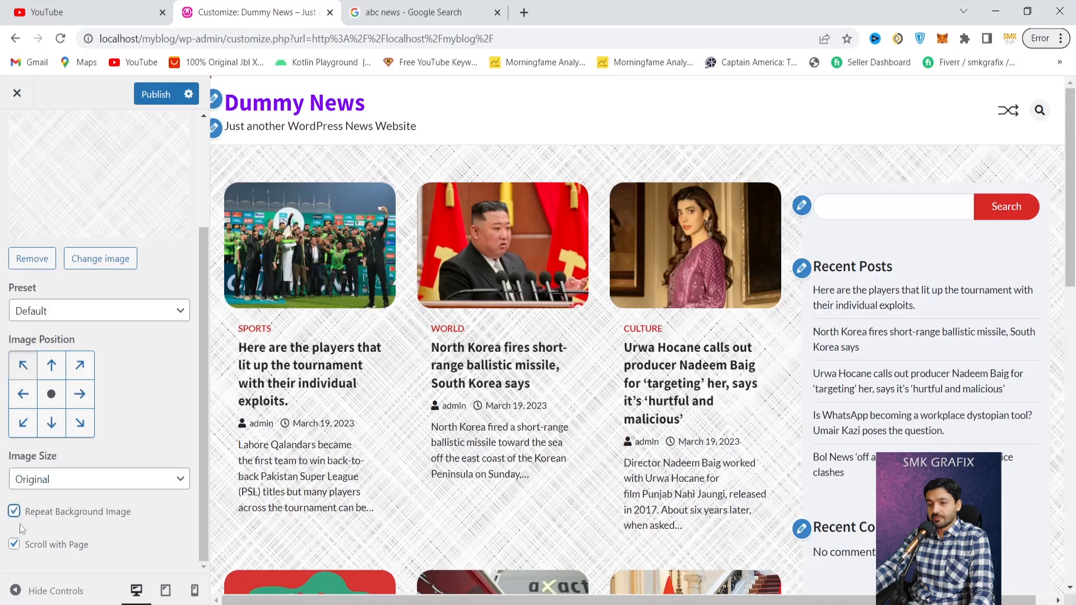
pyautogui.click(16, 546)
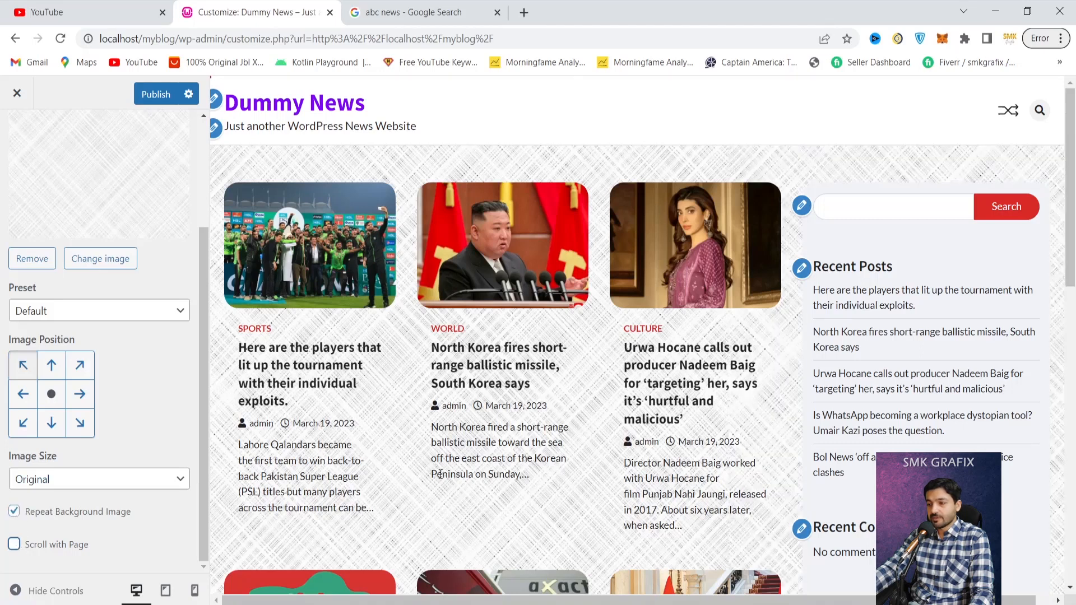
# Step: Compare the page preview with background scrolling off and on, and leave Scroll with Page enabled for the background image
pyautogui.scroll(-9, 414, 474)
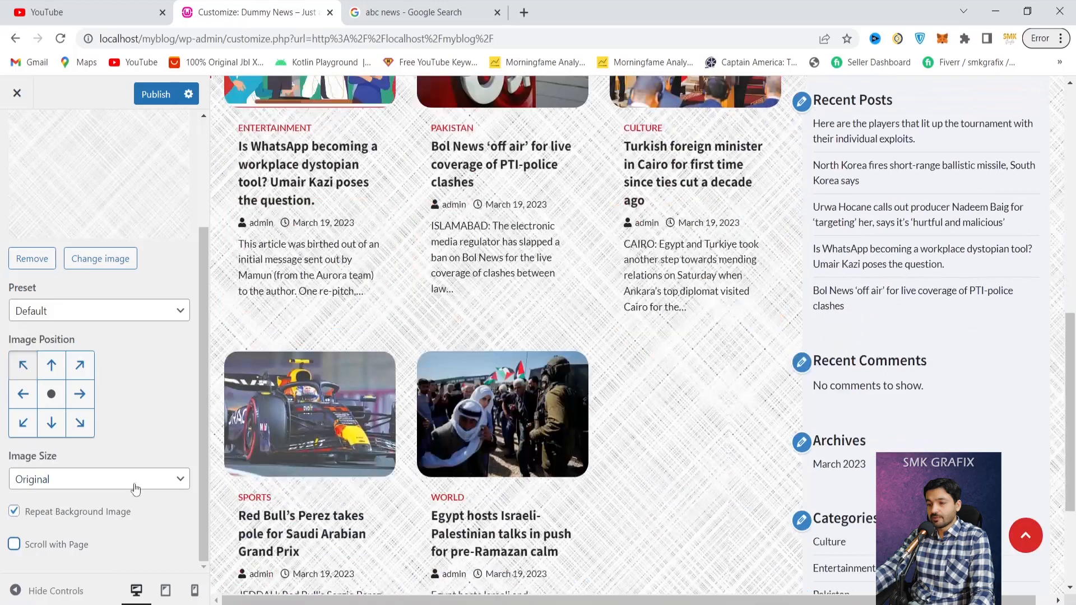
pyautogui.click(14, 544)
pyautogui.scroll(-5, 324, 461)
pyautogui.scroll(8, 324, 461)
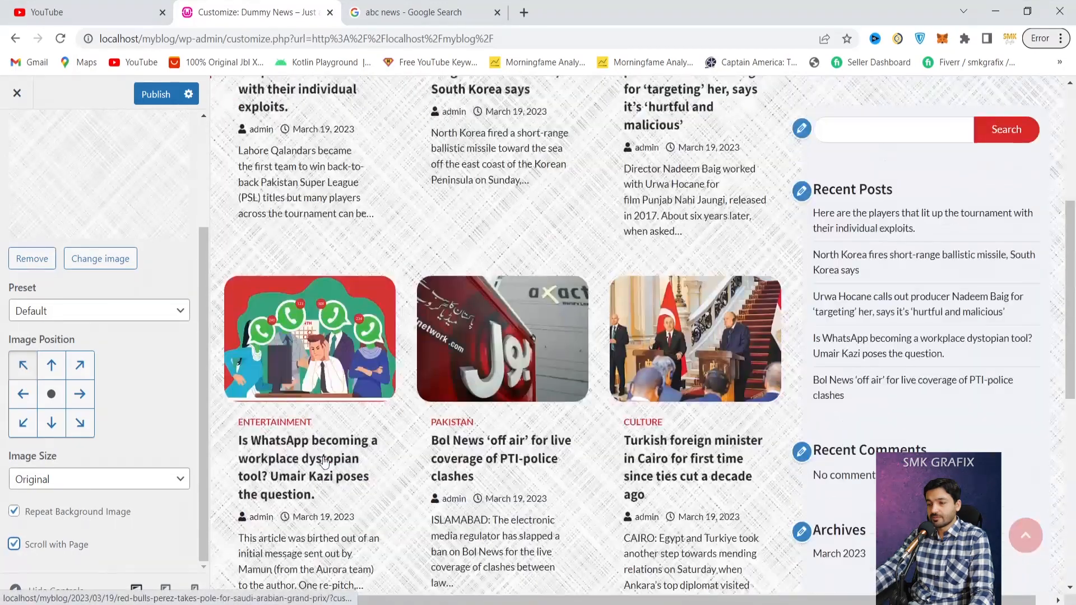
pyautogui.click(47, 549)
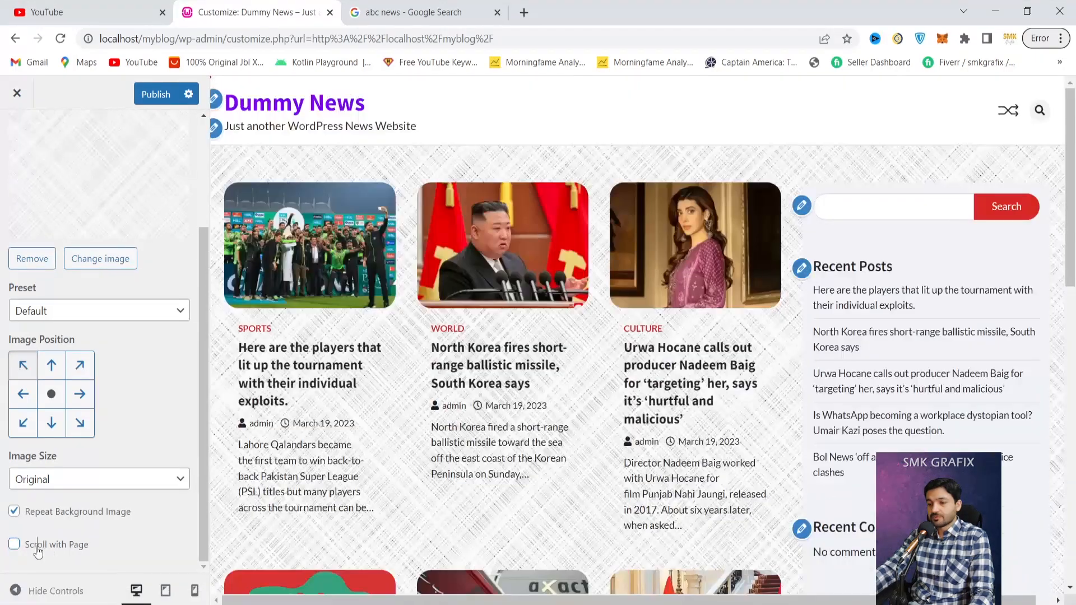
pyautogui.click(35, 548)
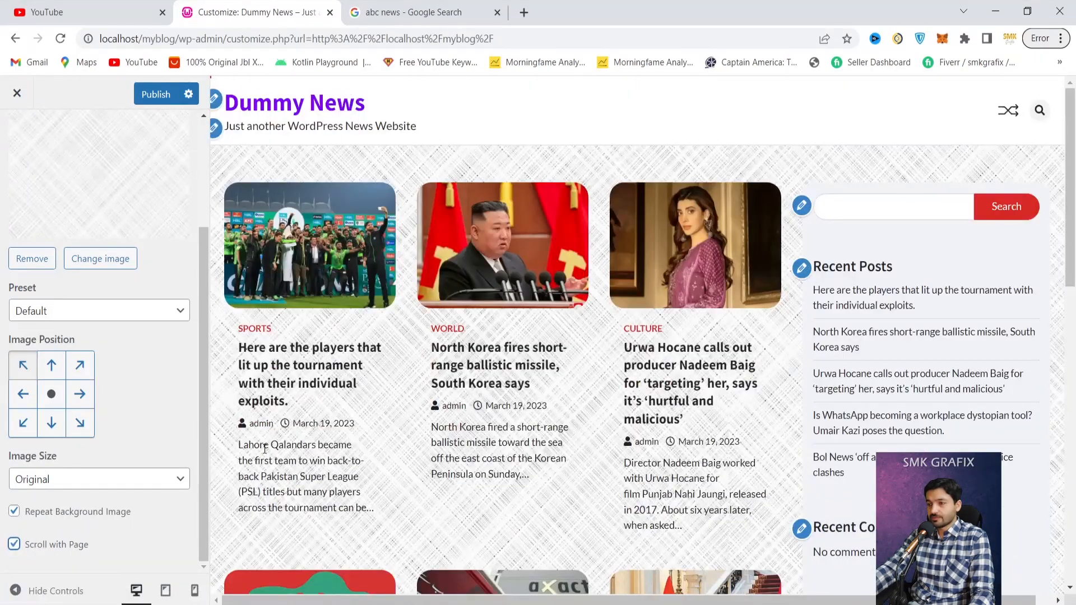
pyautogui.press('Escape')
# Step: Create a new navigation menu named "my menu" and assign it to the Primary location
pyautogui.click(130, 413)
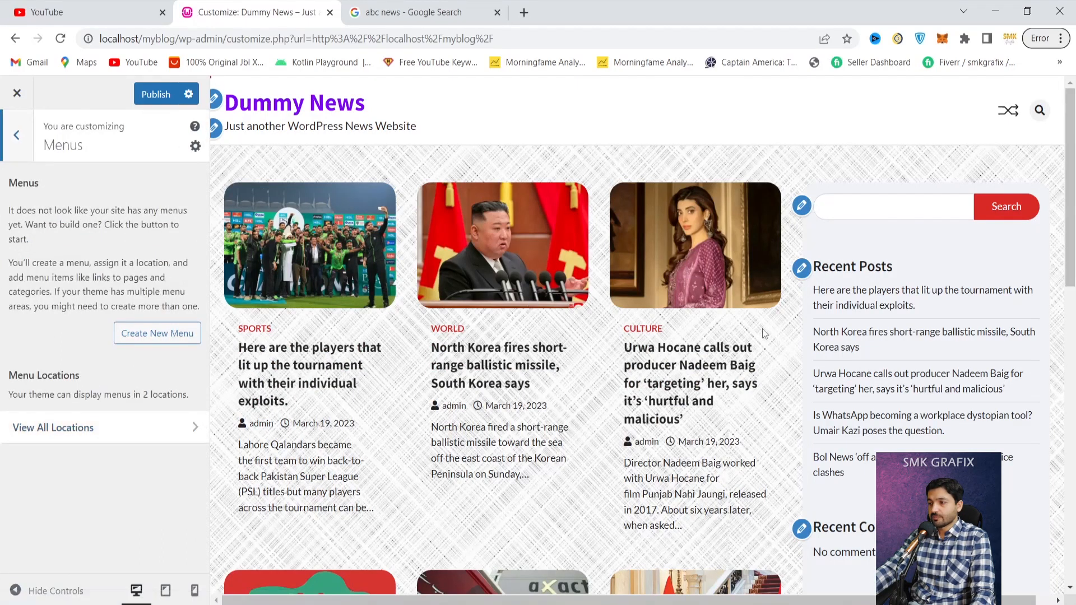
pyautogui.scroll(-8, 762, 331)
pyautogui.scroll(8, 761, 347)
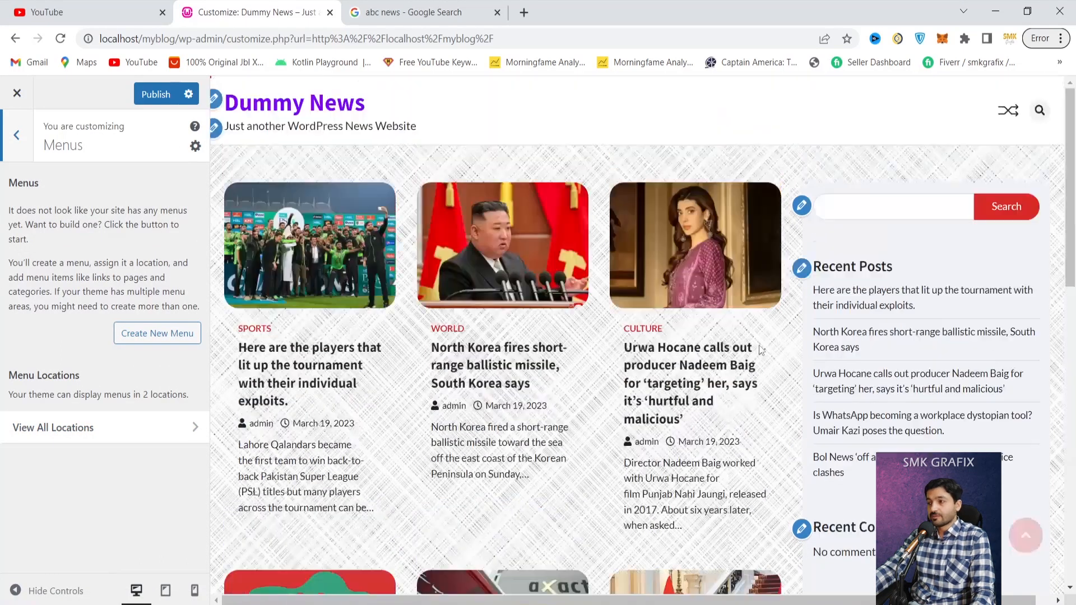
pyautogui.scroll(-6, 784, 205)
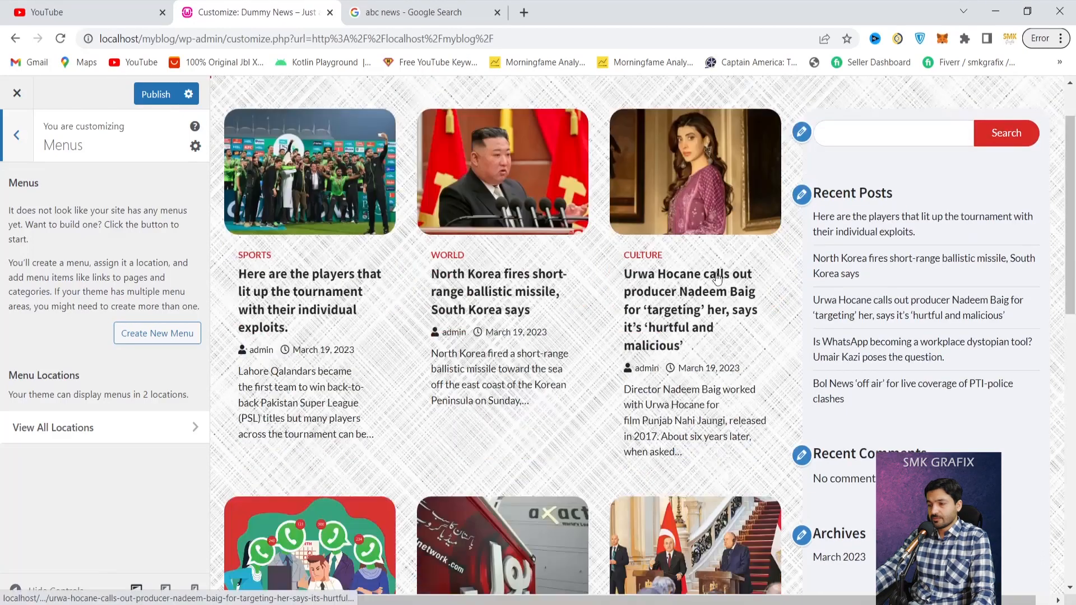
pyautogui.scroll(6, 610, 139)
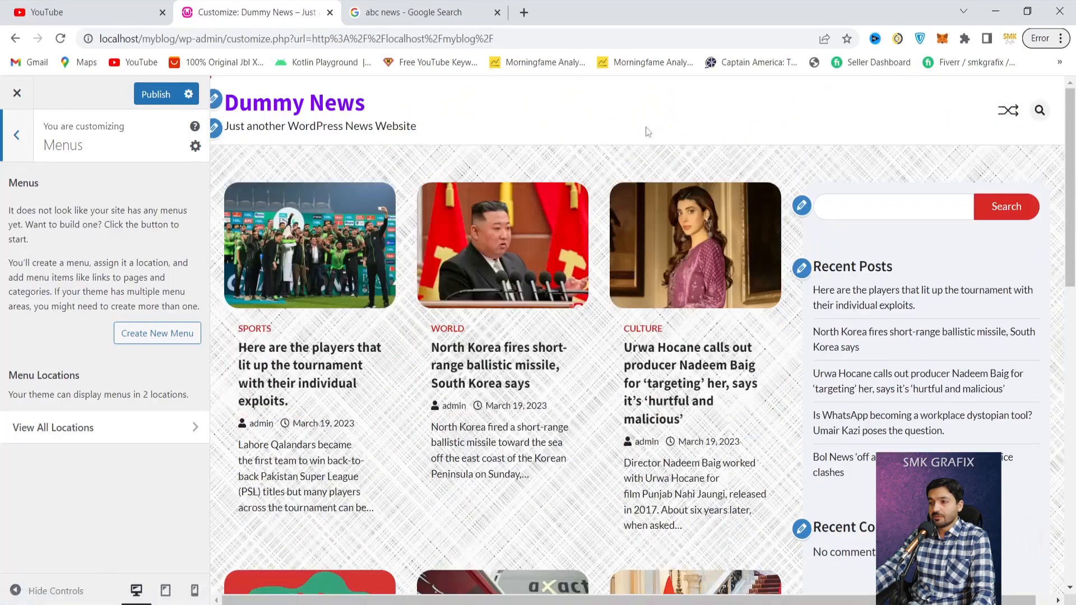
pyautogui.click(152, 335)
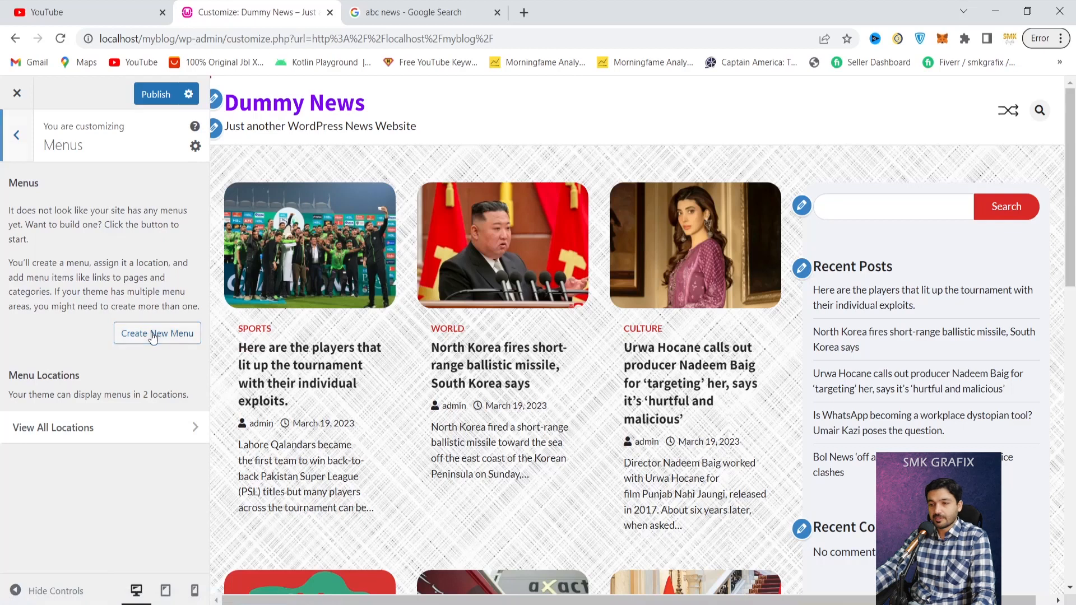
pyautogui.write('my menu')
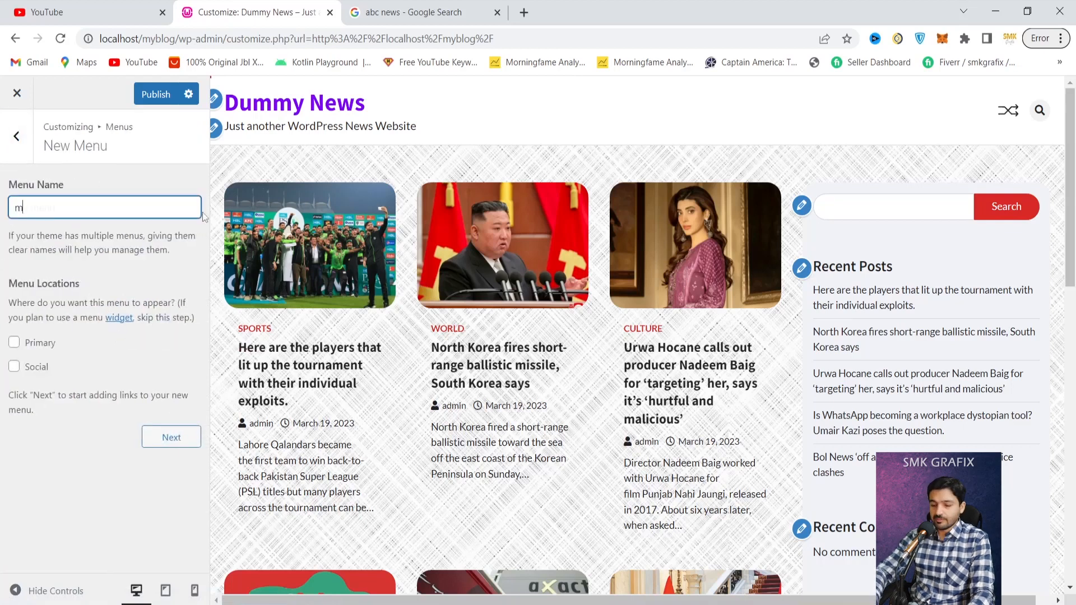
pyautogui.click(13, 343)
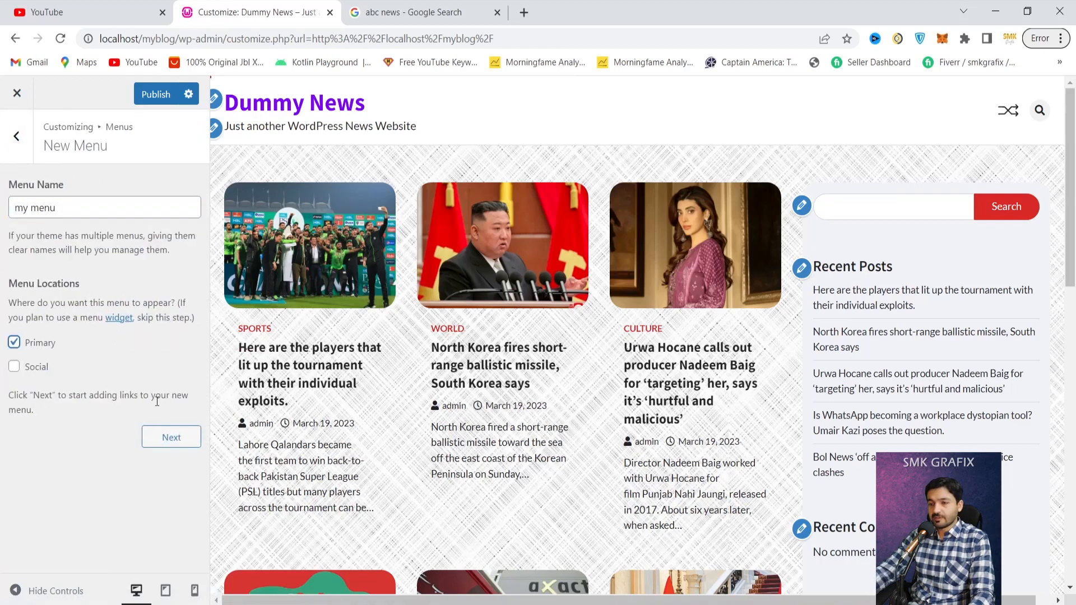
pyautogui.click(168, 437)
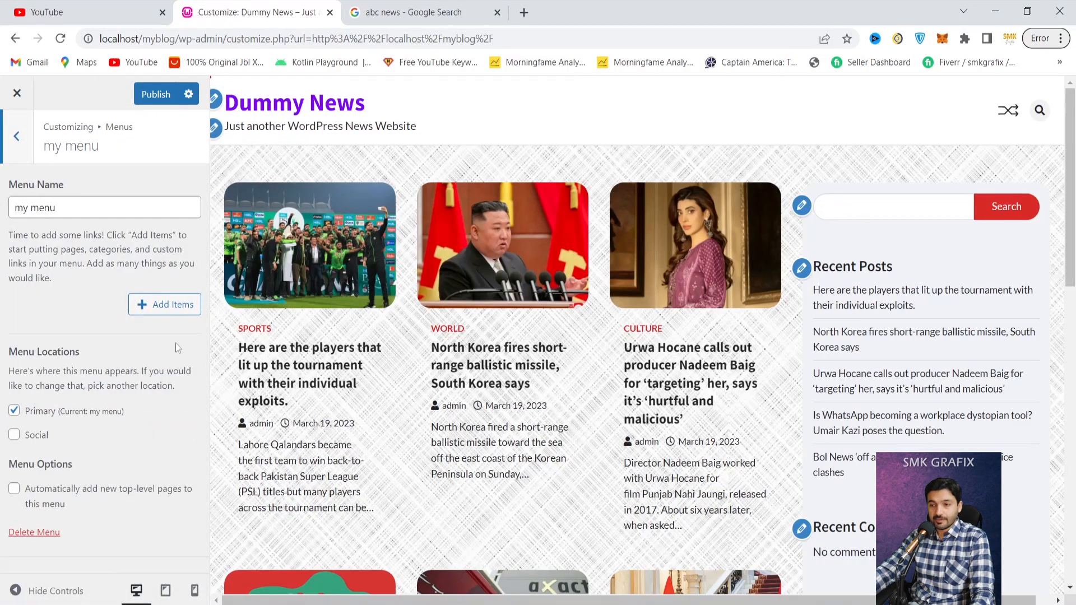
# Step: Add Home and the Sports, World, Culture, Pakistan and Entertainment categories to the menu, and also assign it to the Social location
pyautogui.click(166, 307)
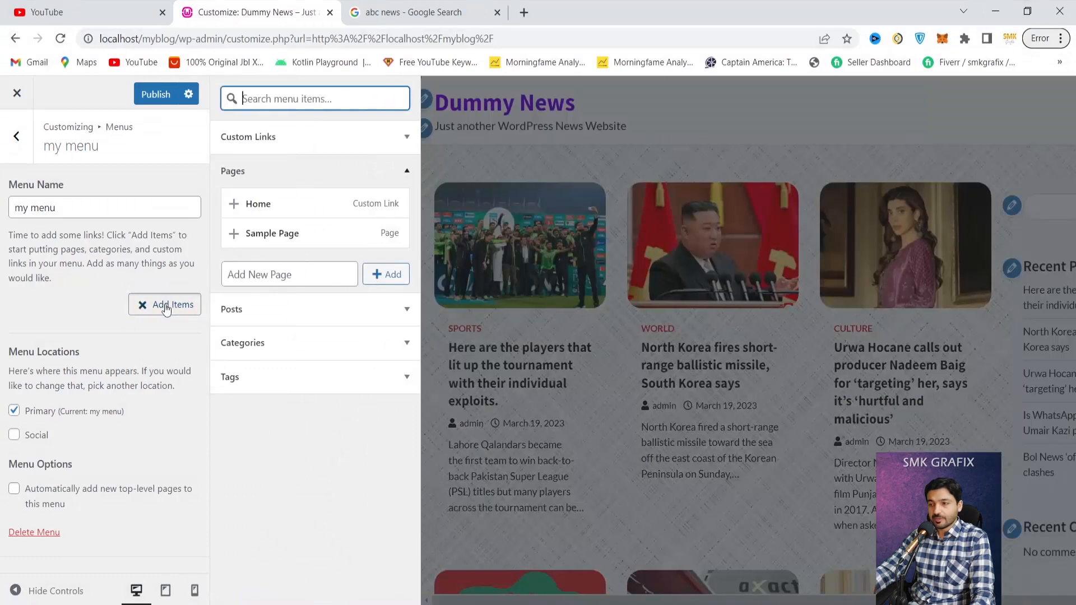
pyautogui.click(304, 212)
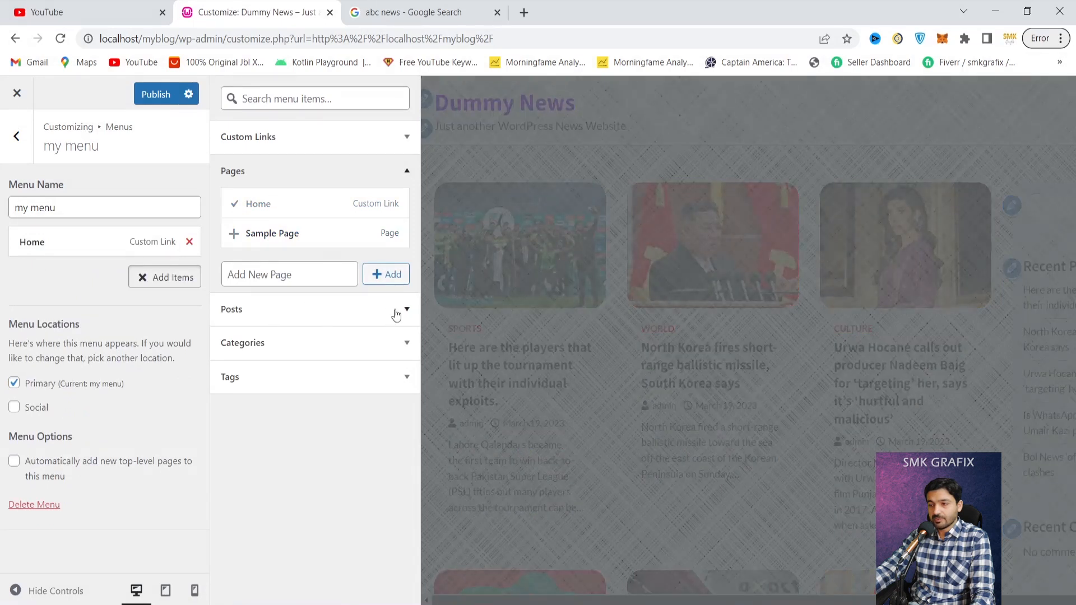
pyautogui.click(382, 348)
pyautogui.click(234, 272)
pyautogui.click(234, 301)
pyautogui.click(243, 331)
pyautogui.click(234, 362)
pyautogui.click(235, 390)
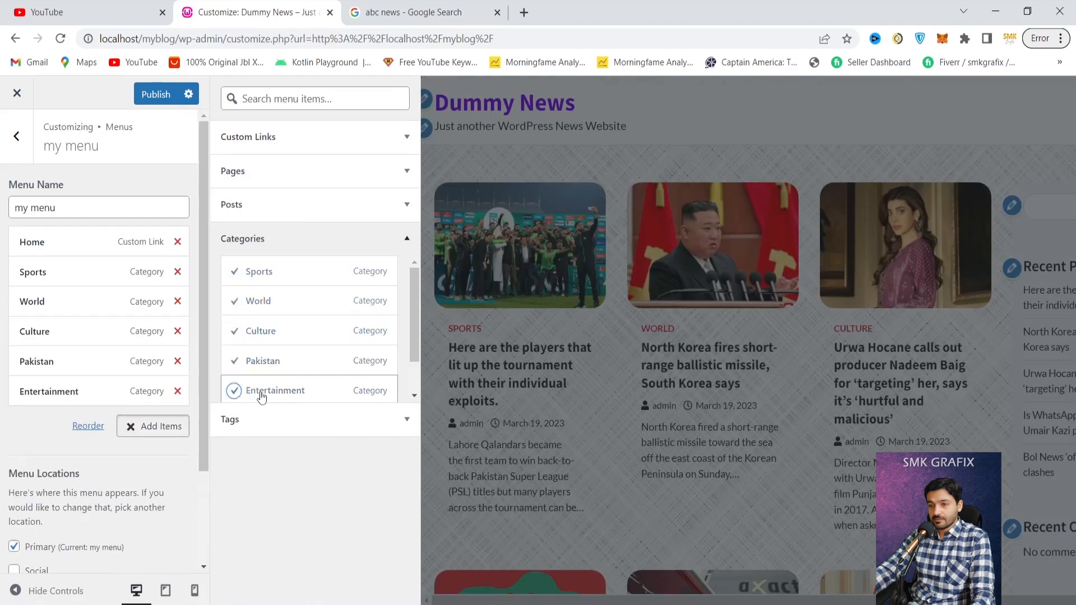
pyautogui.scroll(-1, 293, 384)
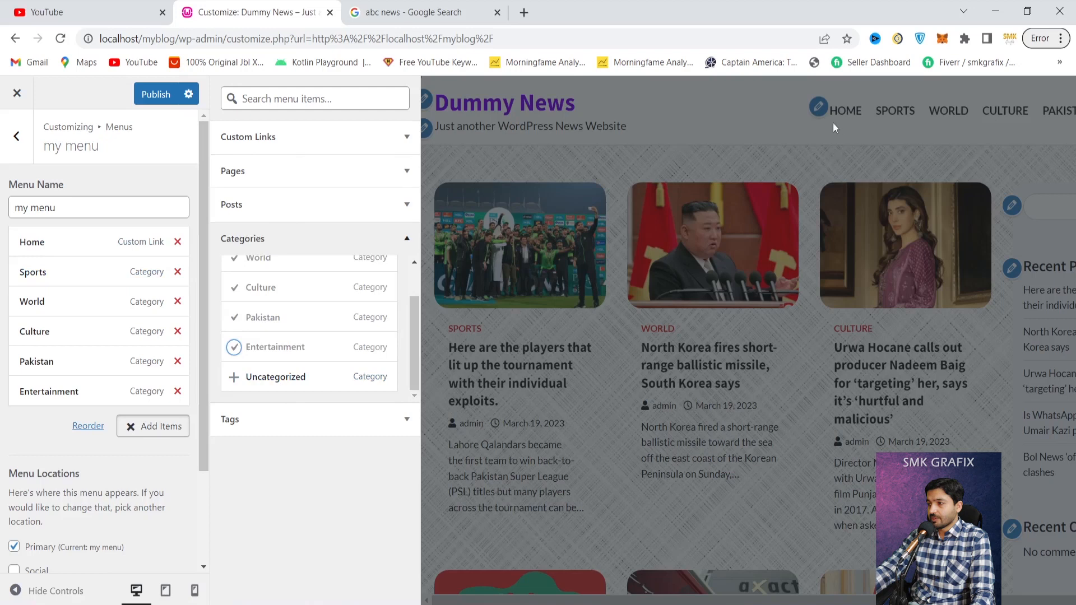
pyautogui.scroll(-2, 142, 425)
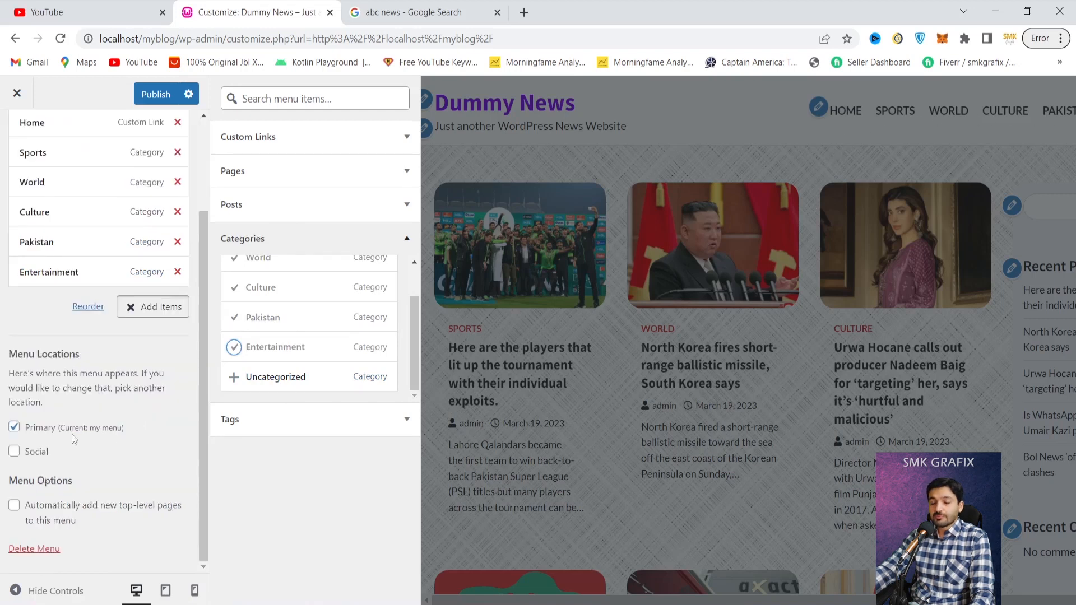
pyautogui.click(15, 454)
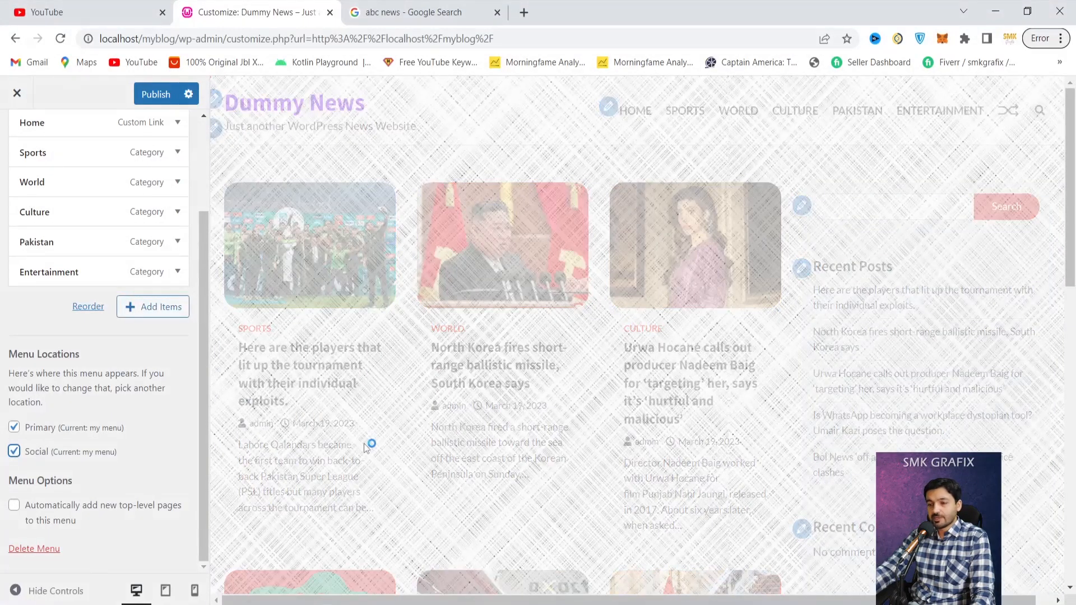
# Step: Look at the available widget areas and the homepage display settings, checking the page preview down to the footer
pyautogui.click(149, 439)
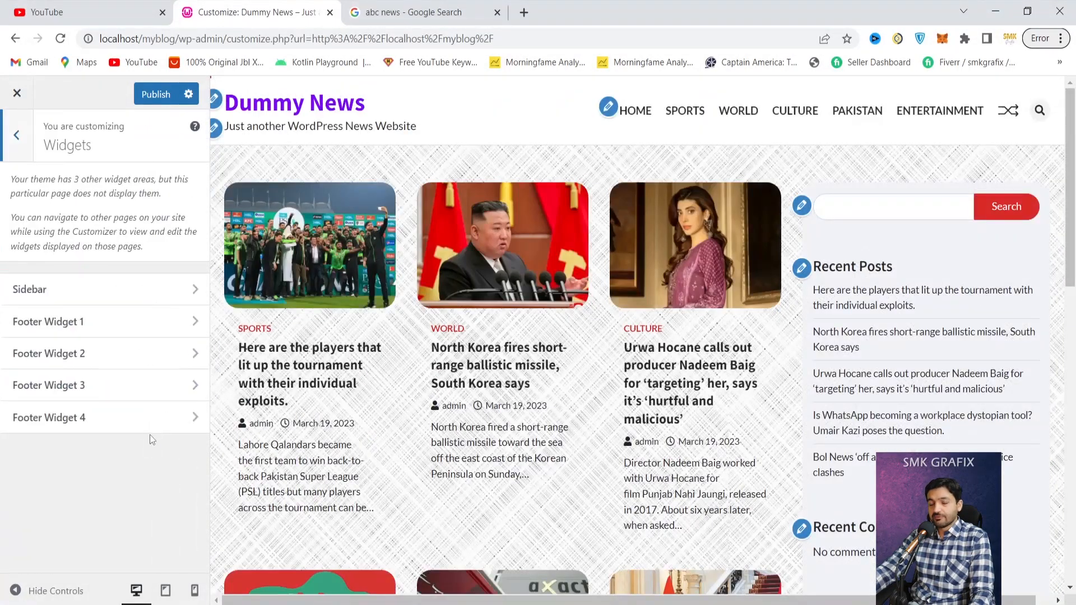
pyautogui.scroll(-1, 486, 413)
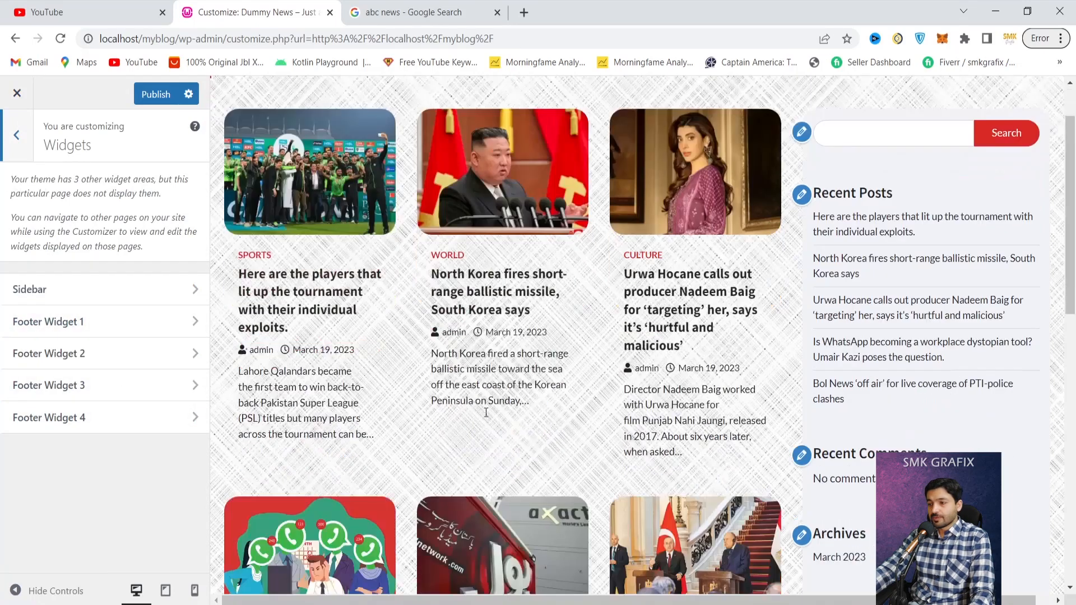
pyautogui.scroll(-10, 486, 413)
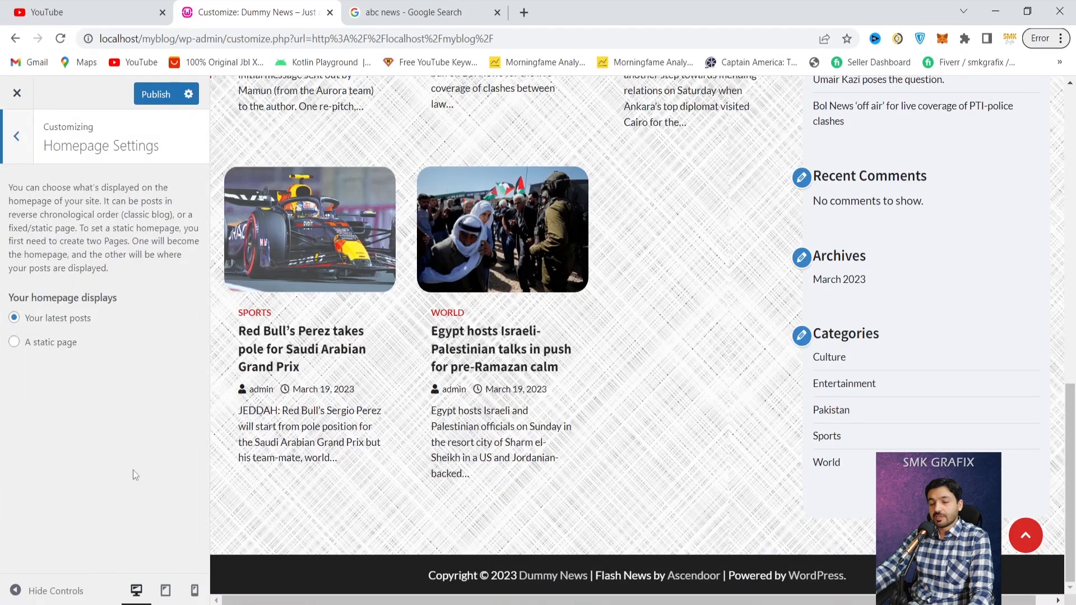
pyautogui.scroll(12, 357, 442)
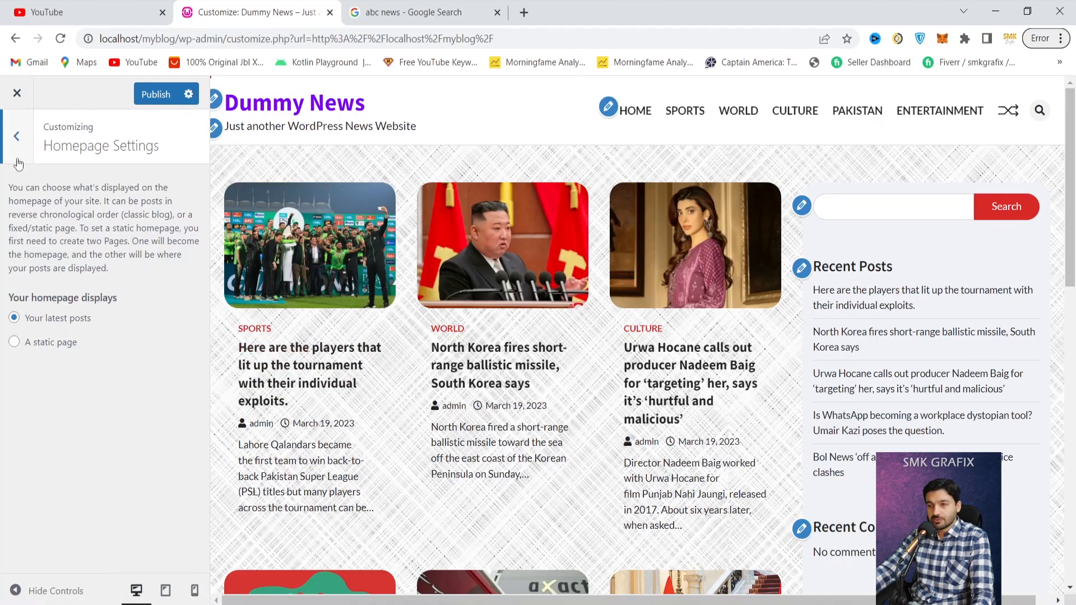
# Step: Try the topbar from the theme's header options and switch it off again
pyautogui.click(17, 137)
pyautogui.click(91, 493)
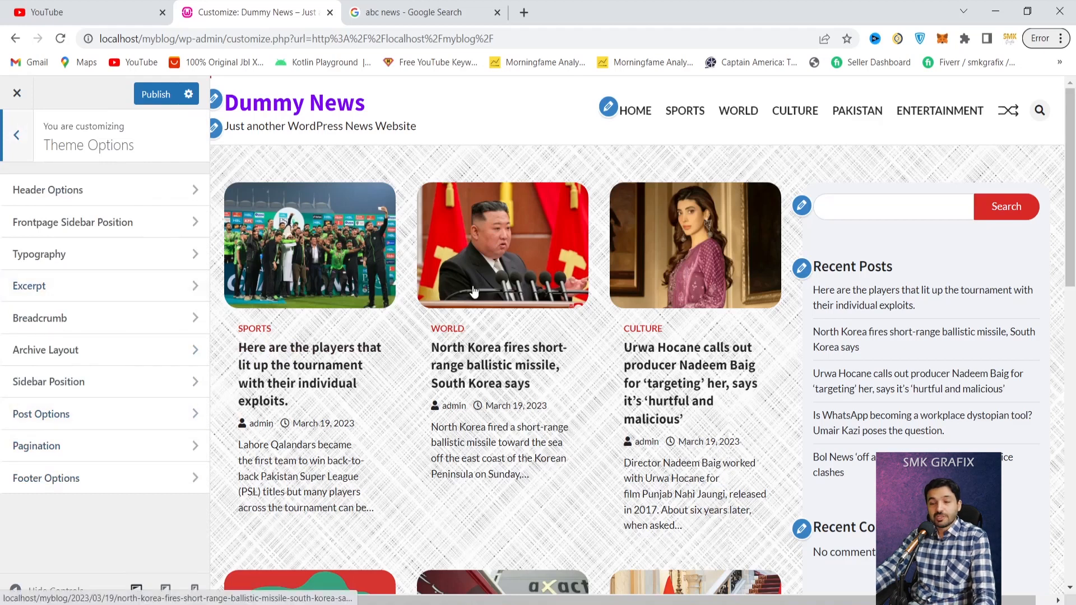
pyautogui.click(133, 188)
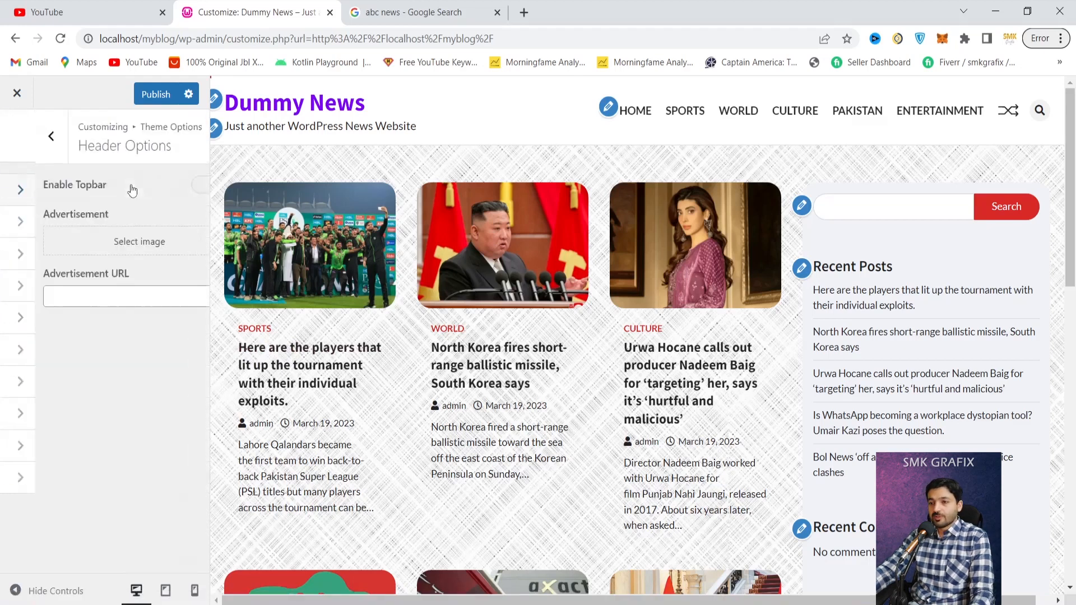
pyautogui.click(186, 189)
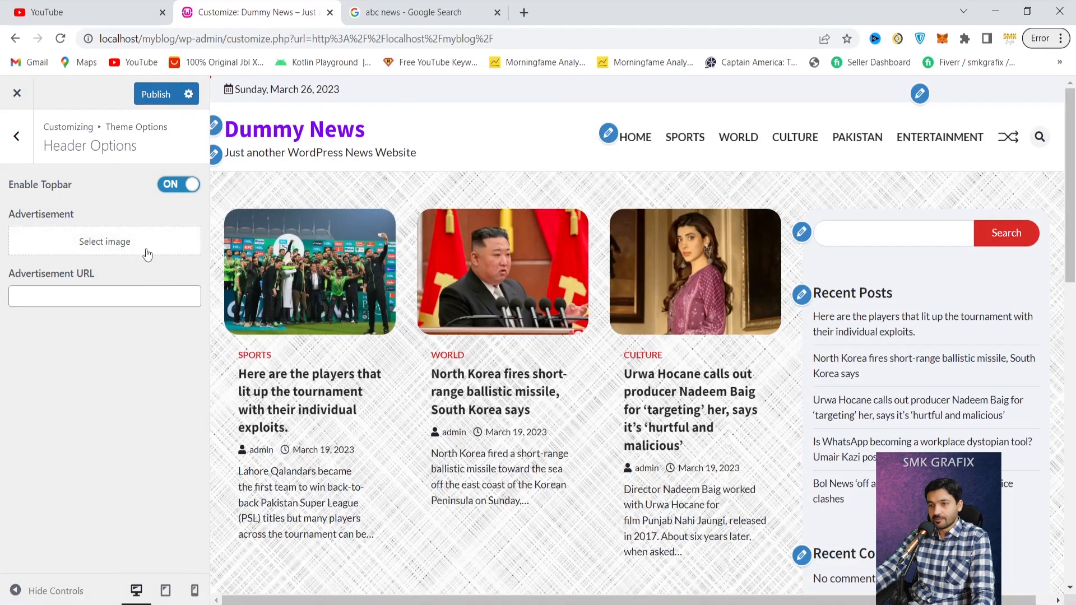
pyautogui.click(169, 186)
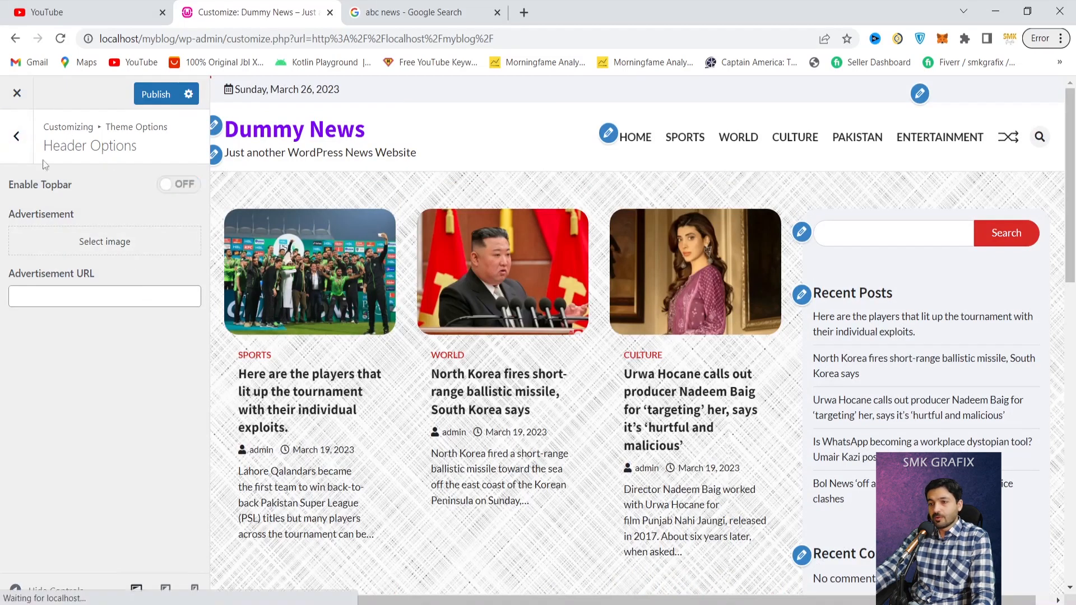
# Step: Look at the available frontpage sidebar positions in the theme options without choosing a different one
pyautogui.click(17, 136)
pyautogui.click(105, 223)
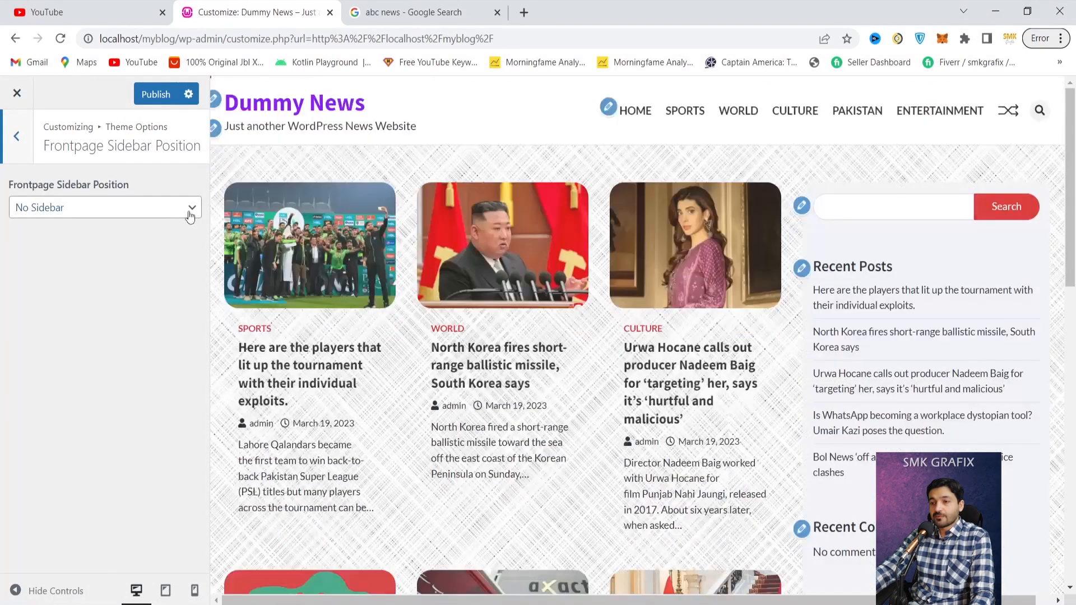
pyautogui.click(190, 217)
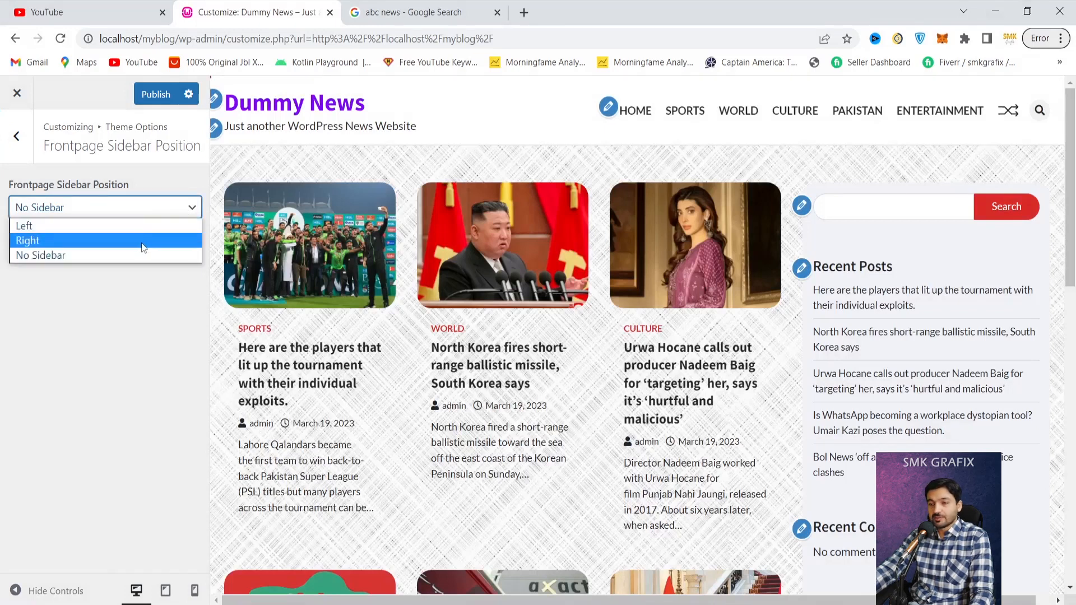
pyautogui.click(148, 179)
pyautogui.click(16, 137)
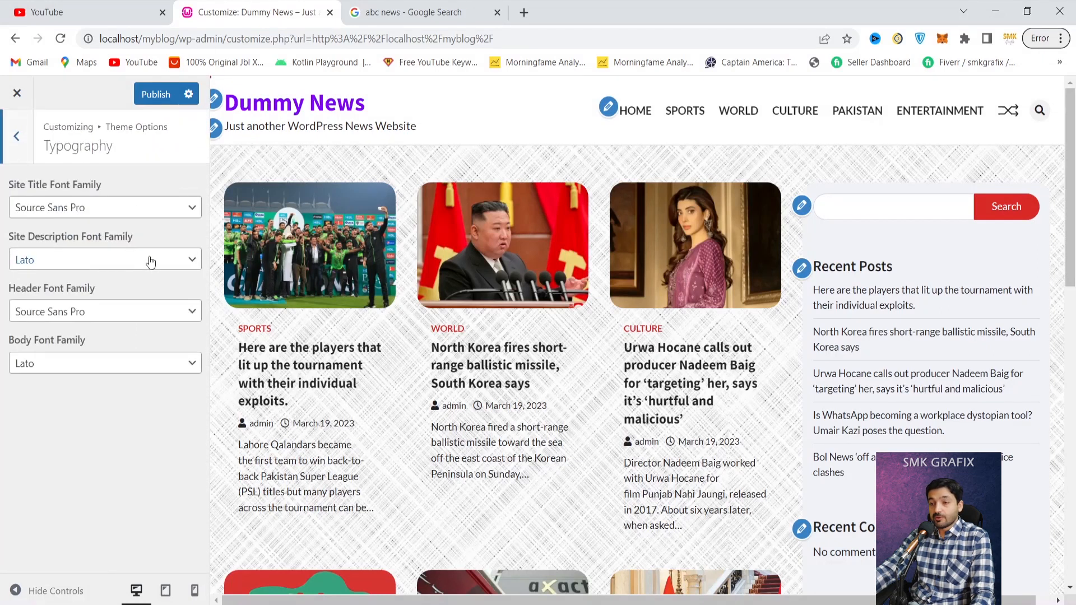
# Step: Look at the typography font choices for the site title, site description and header without changing them
pyautogui.click(176, 217)
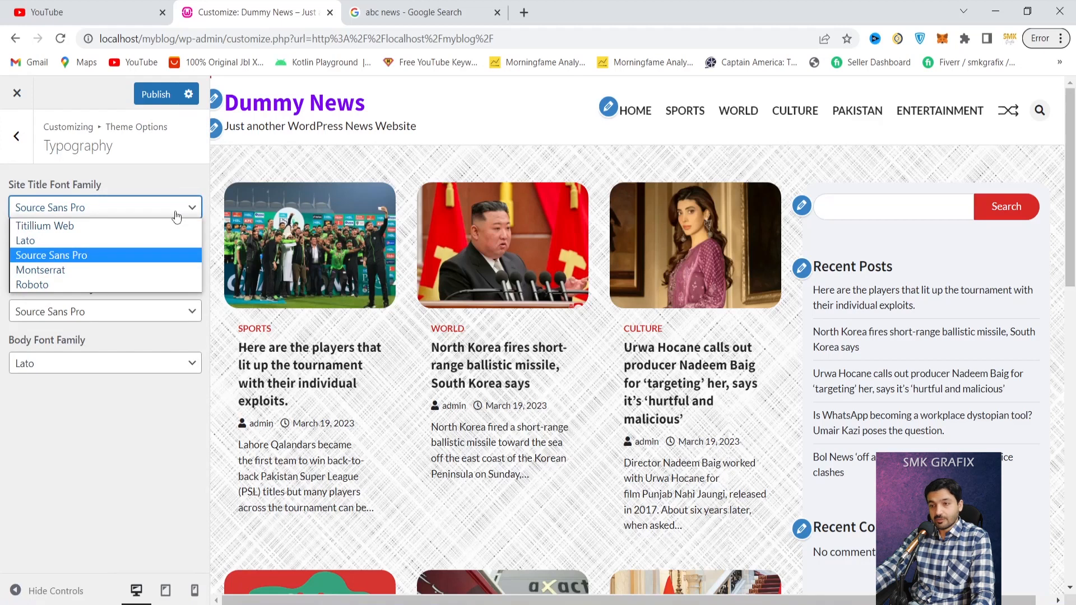
pyautogui.click(136, 451)
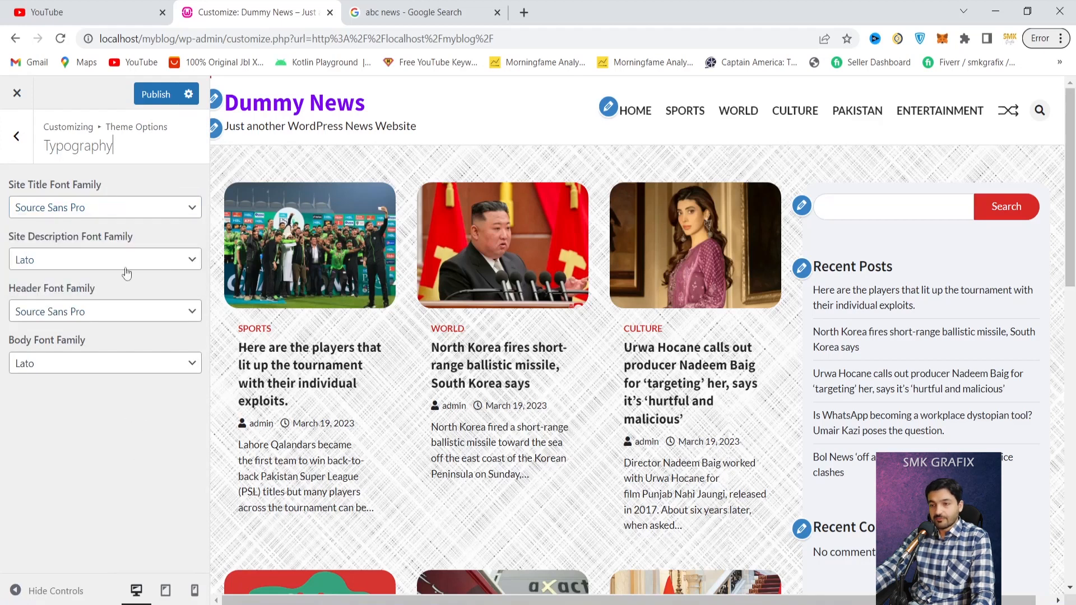
pyautogui.click(183, 267)
pyautogui.click(184, 267)
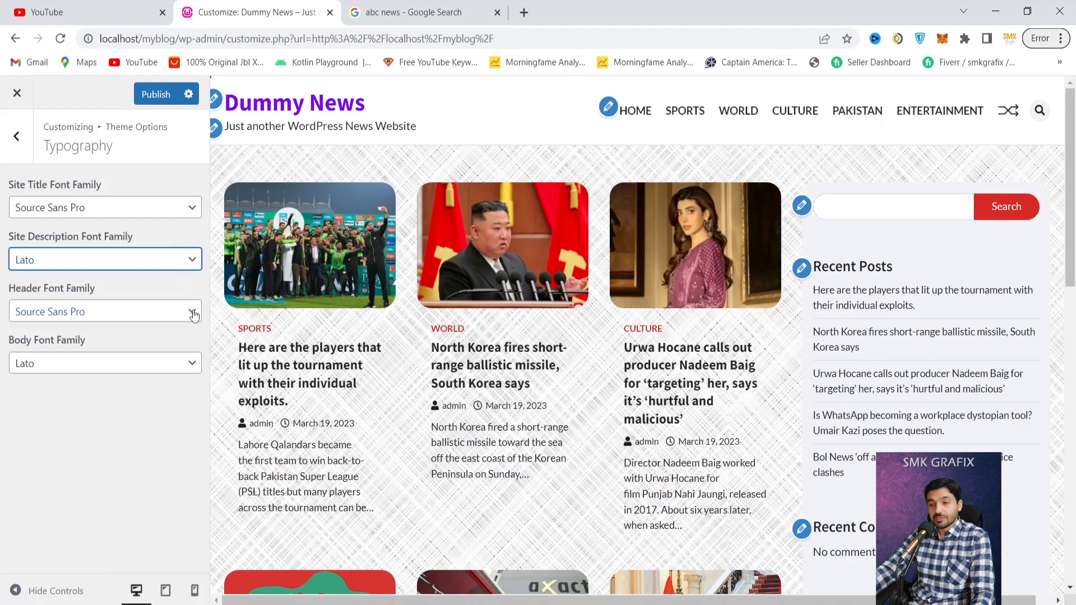
pyautogui.click(193, 313)
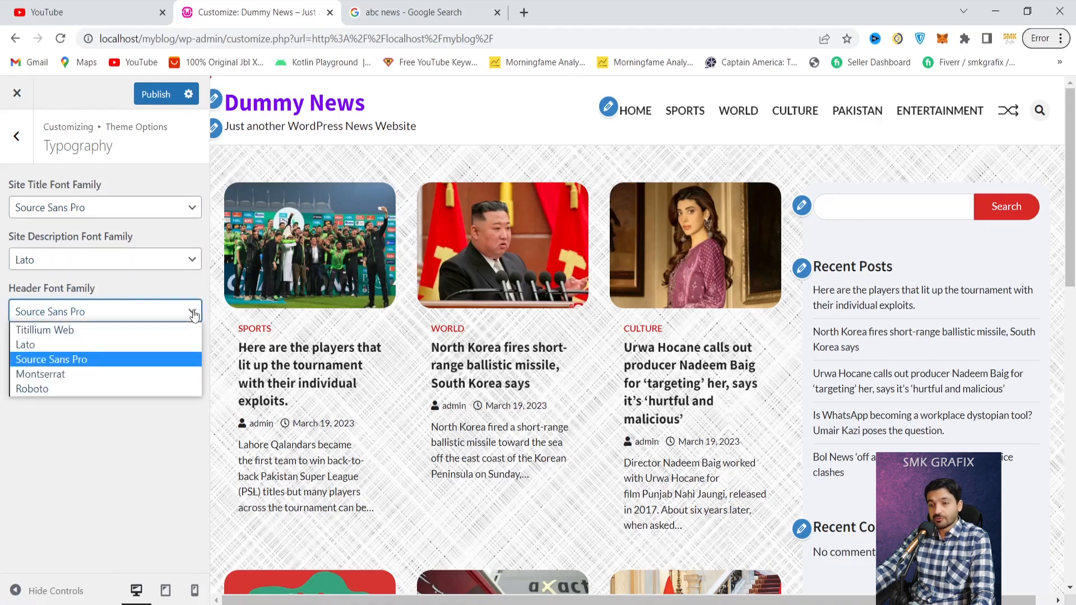
pyautogui.click(194, 315)
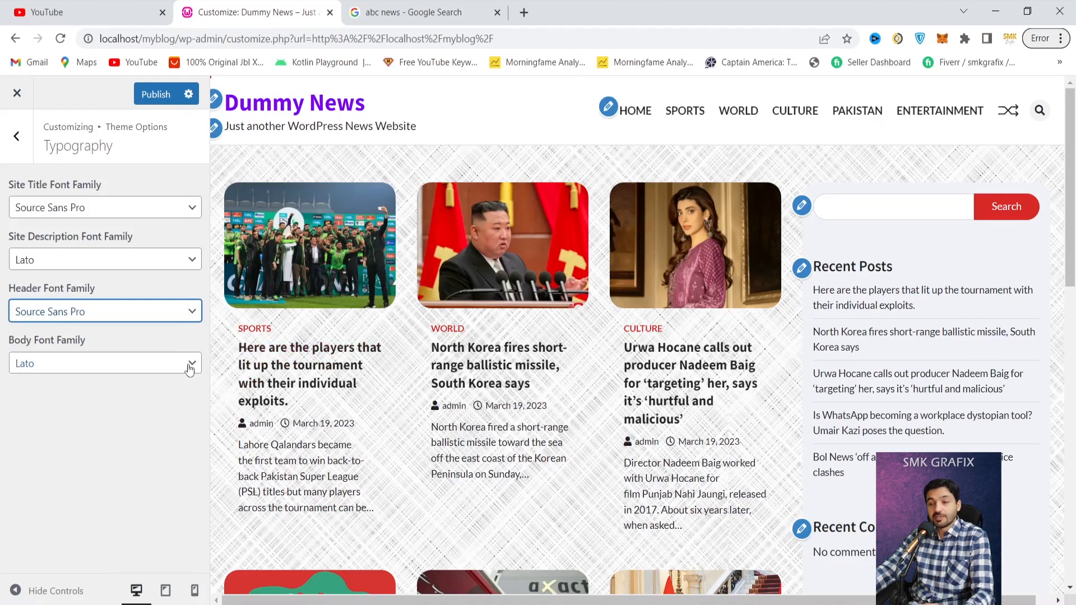
pyautogui.click(16, 136)
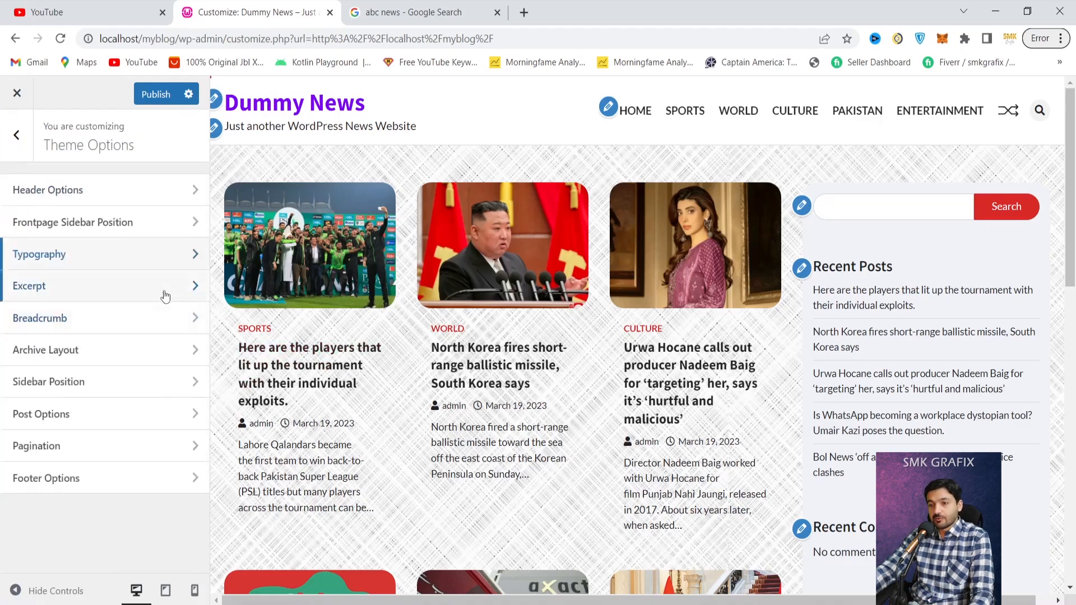
# Step: Set the global sidebar position to No Sidebar in the theme options and check the result down the page preview
pyautogui.click(134, 381)
pyautogui.click(16, 135)
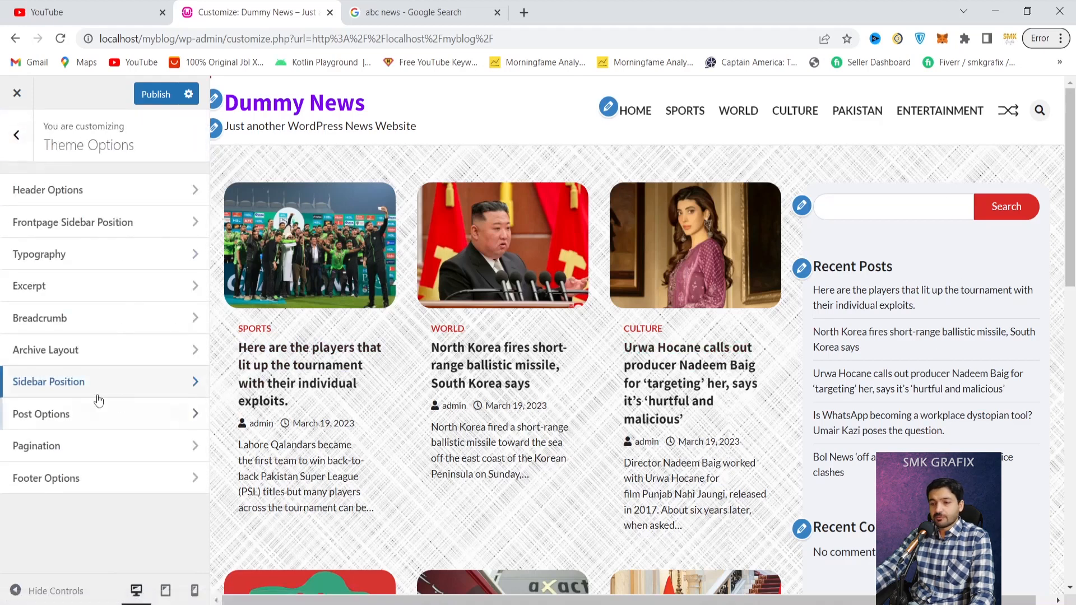
pyautogui.click(80, 391)
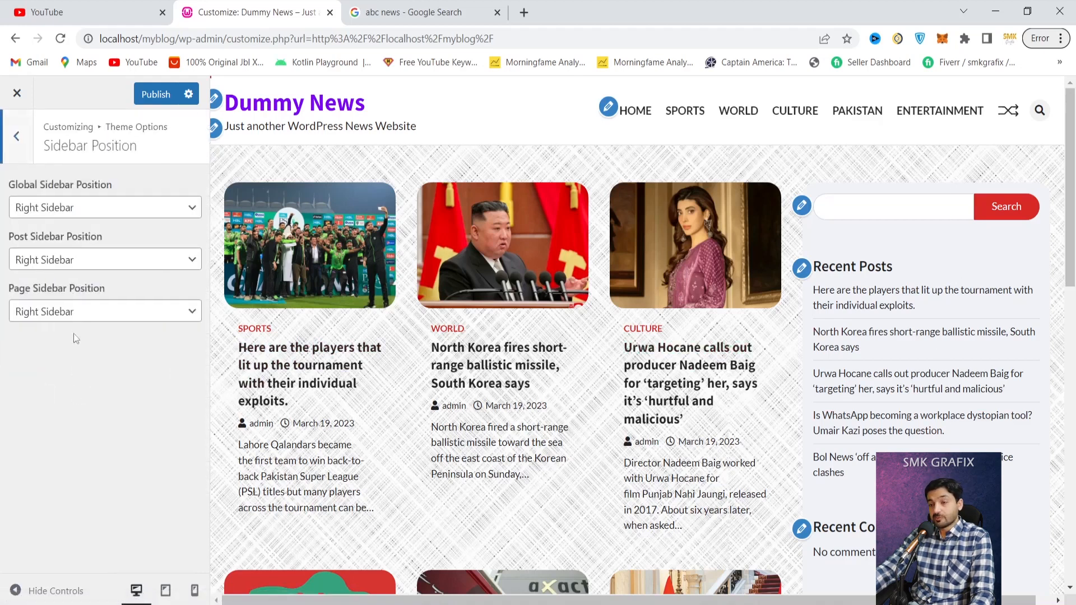
pyautogui.click(153, 212)
pyautogui.click(44, 251)
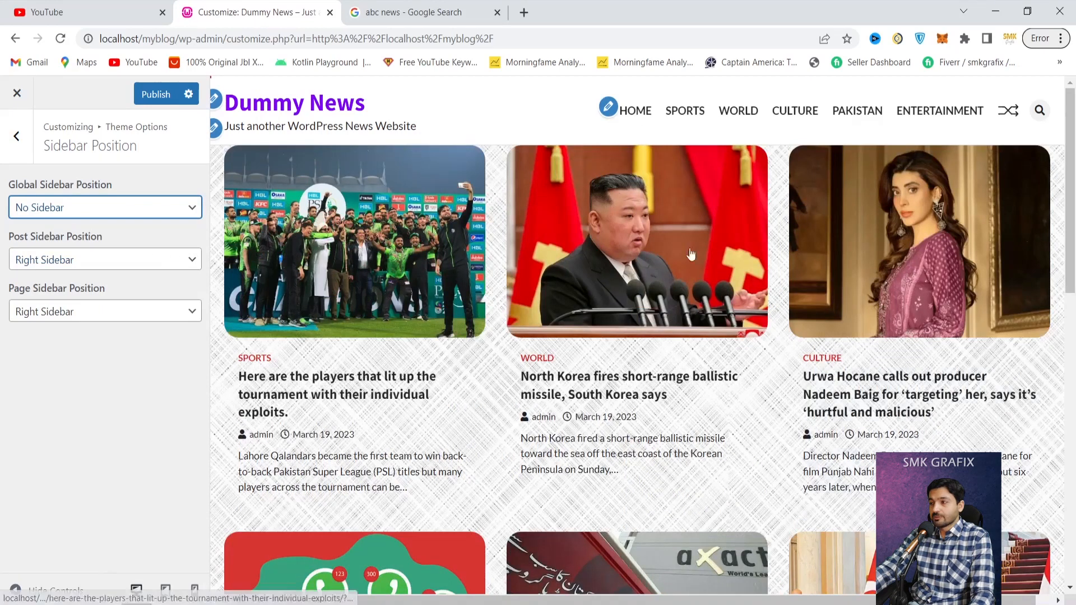
pyautogui.scroll(-8, 992, 325)
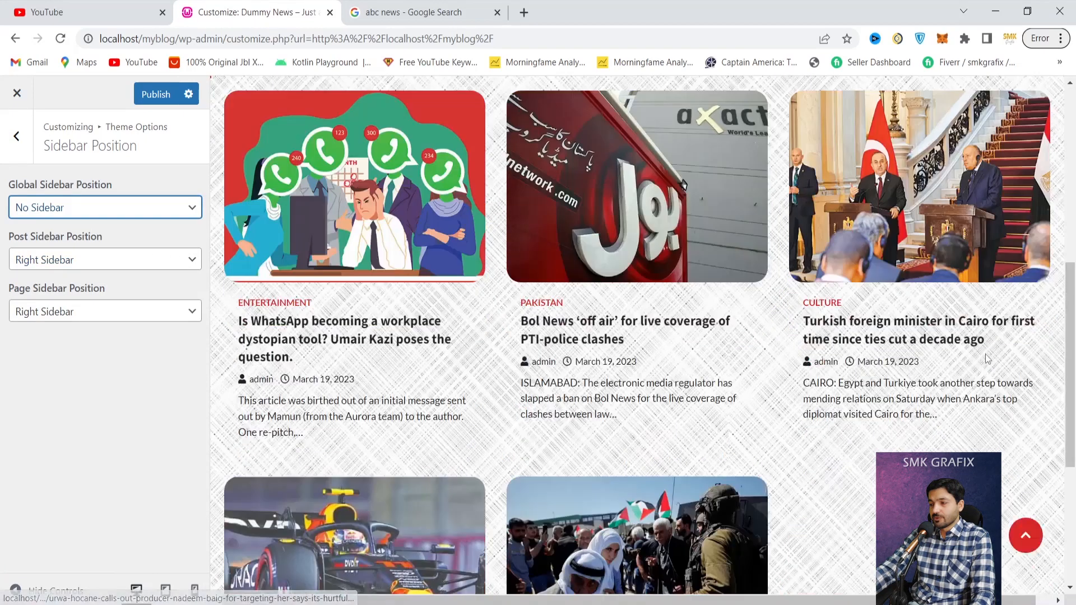
pyautogui.scroll(8, 988, 359)
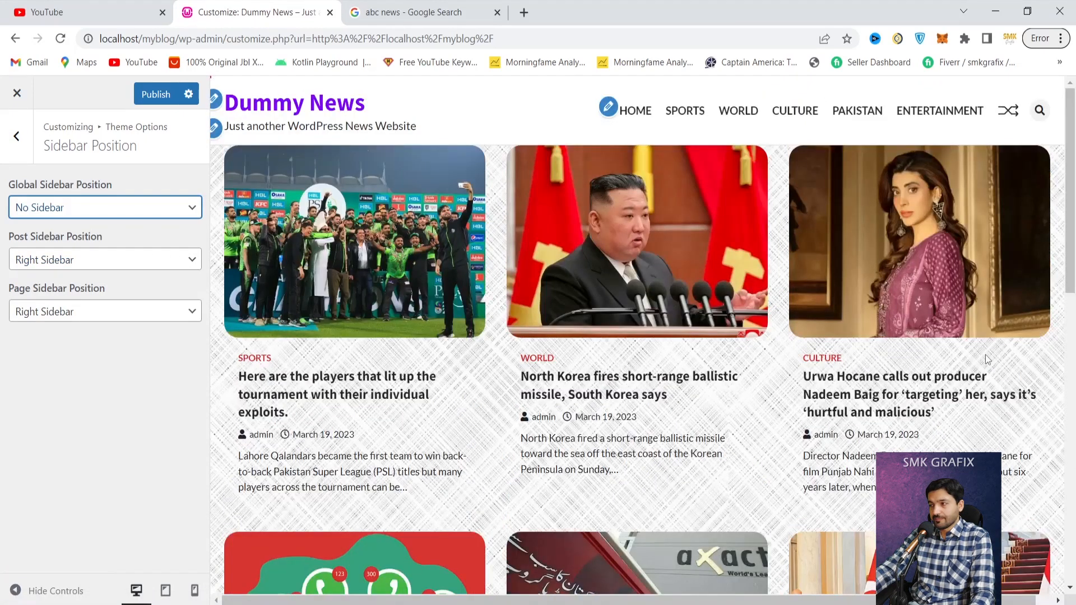
# Step: Set both the post sidebar position and the page sidebar position to No Sidebar
pyautogui.click(150, 260)
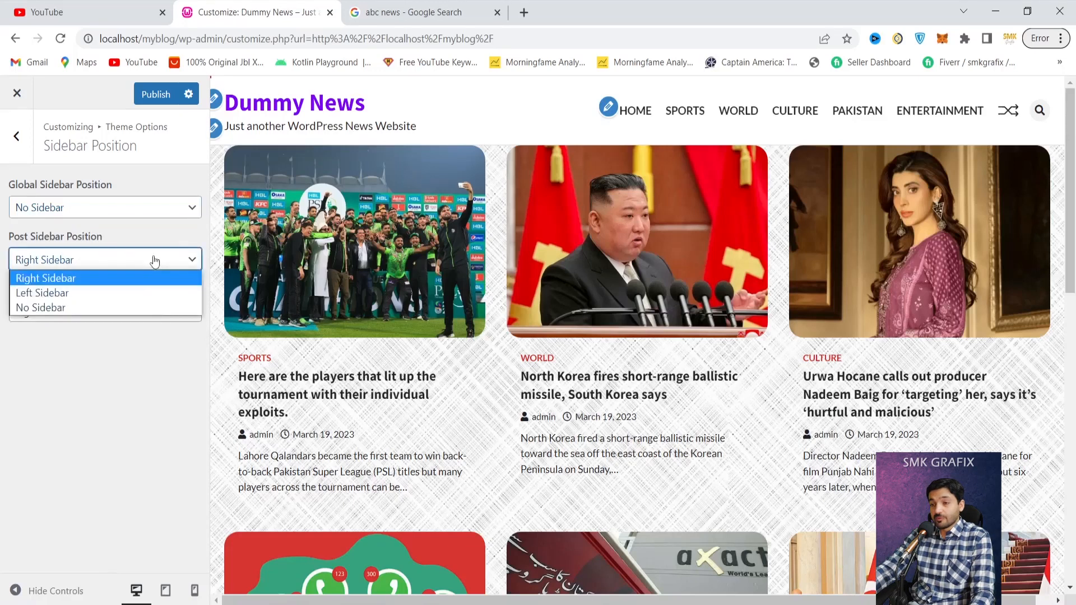
pyautogui.click(127, 307)
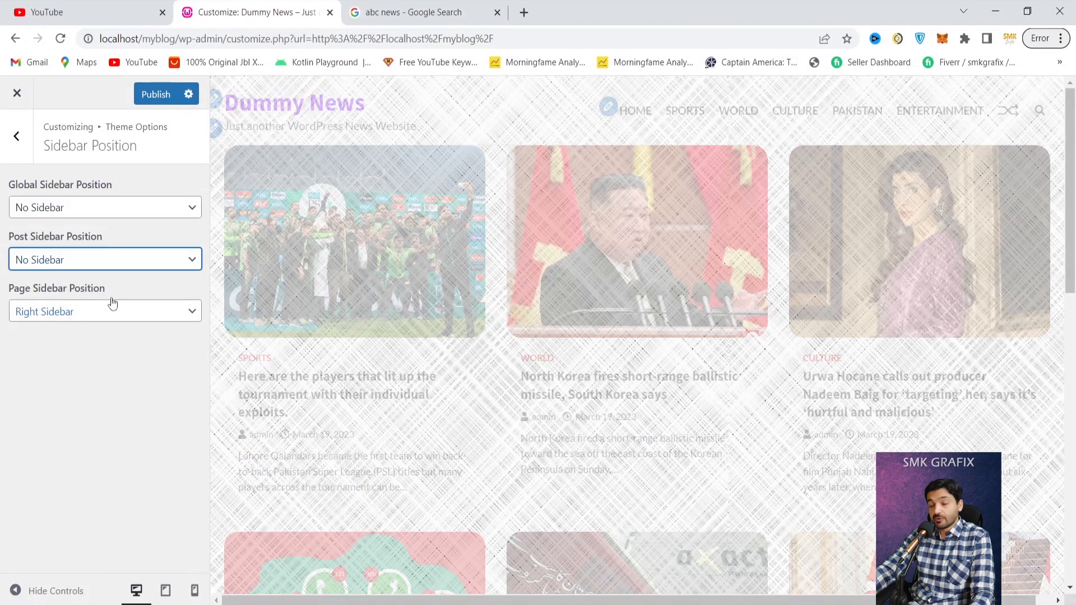
pyautogui.click(132, 317)
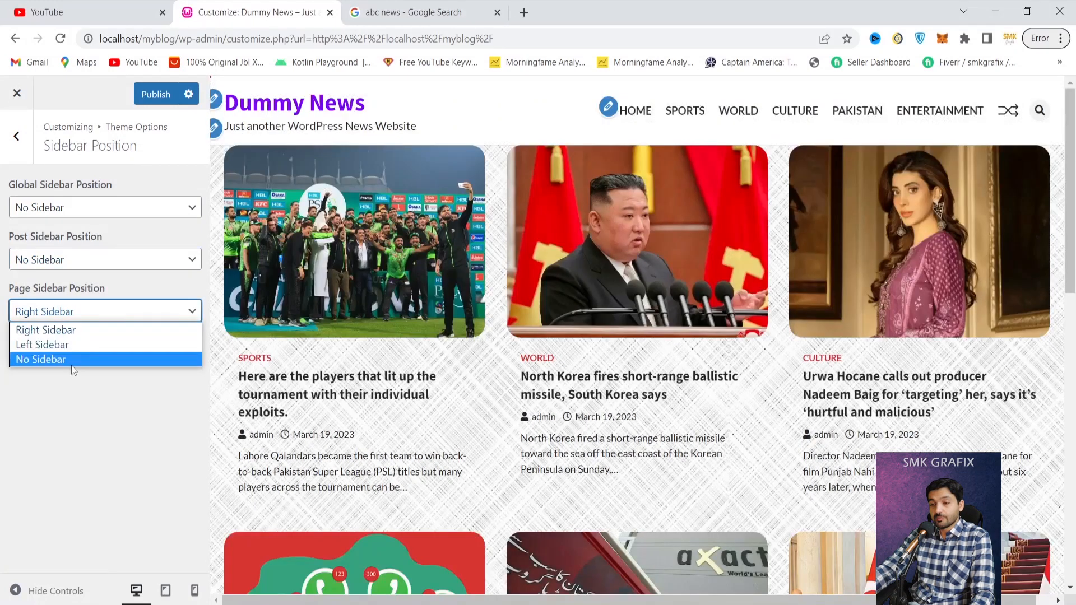
pyautogui.click(71, 364)
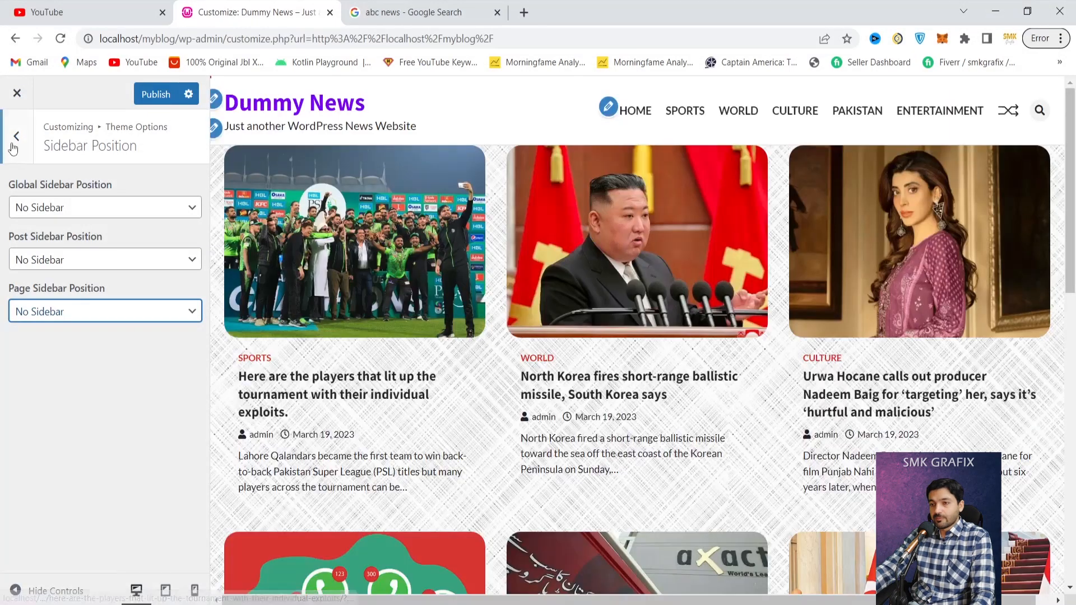
# Step: Try hiding the date and author through the theme's post options, and switch both settings off again
pyautogui.click(13, 147)
pyautogui.click(181, 412)
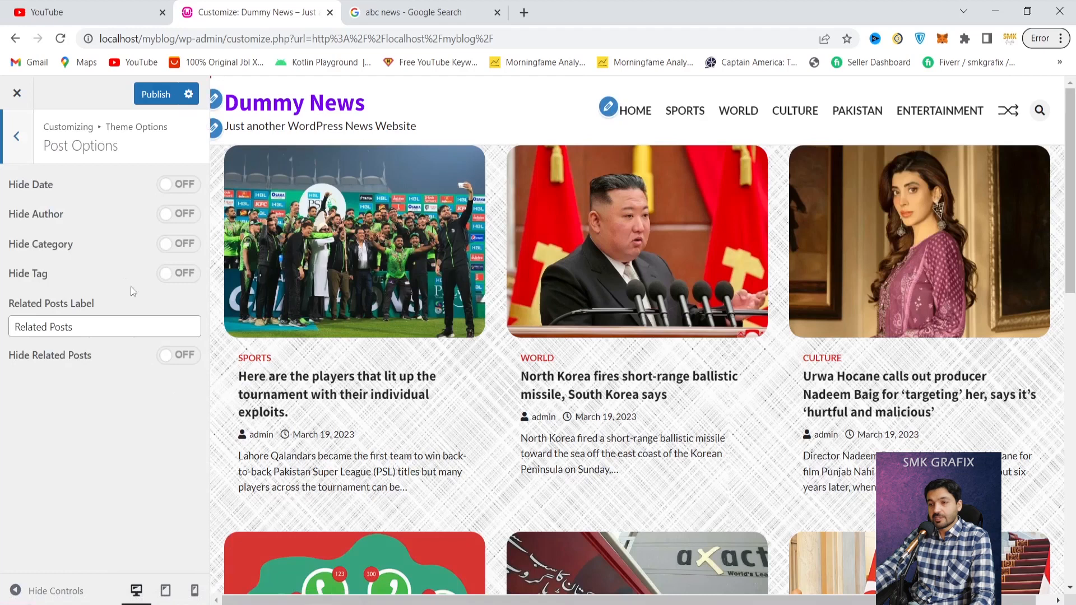
pyautogui.click(181, 189)
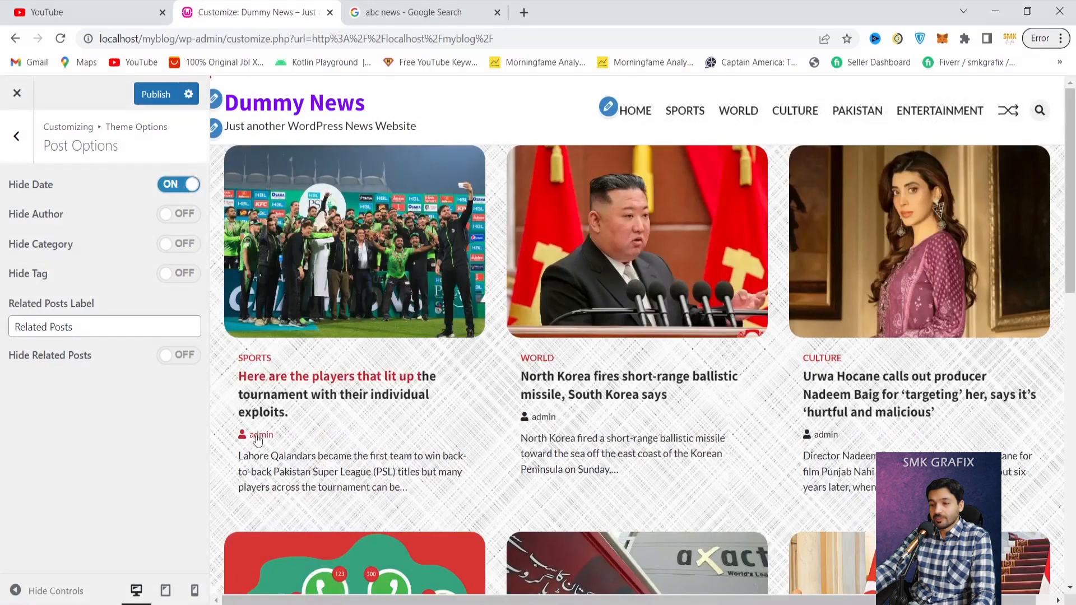
pyautogui.click(180, 218)
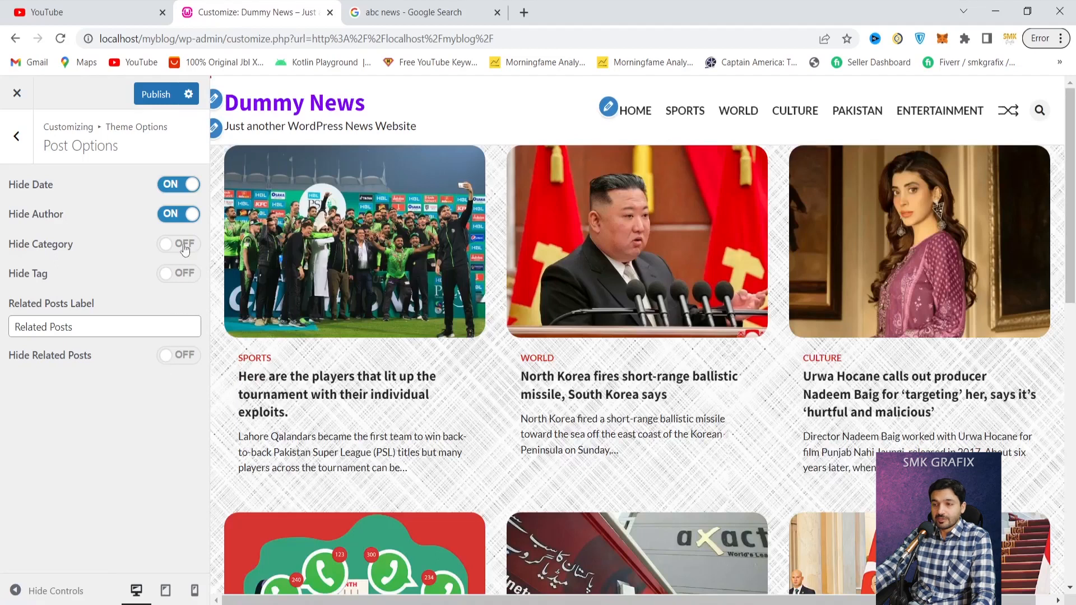
pyautogui.click(170, 212)
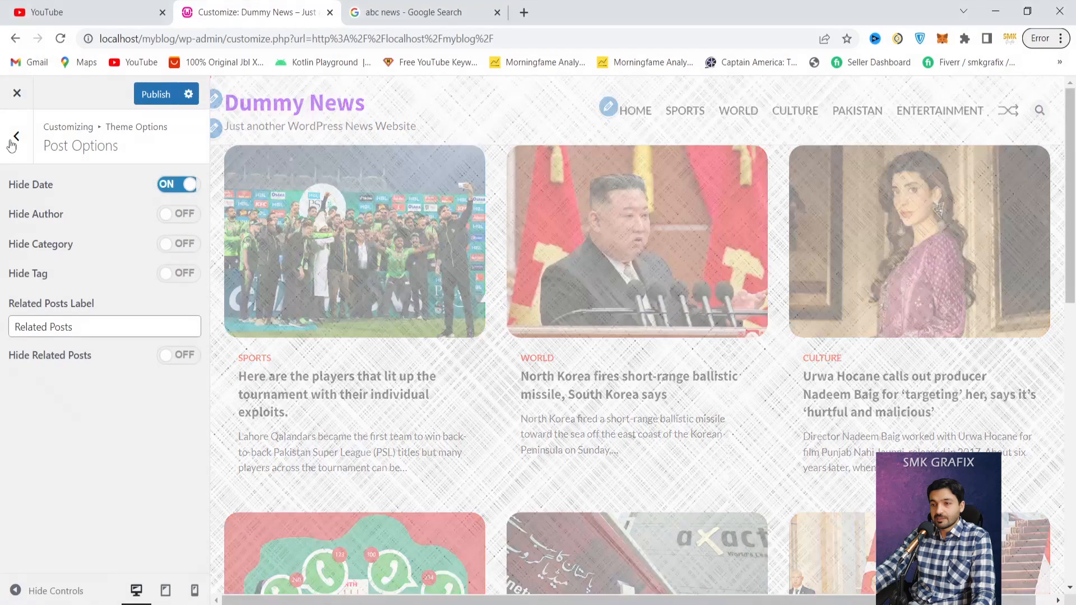
pyautogui.click(14, 146)
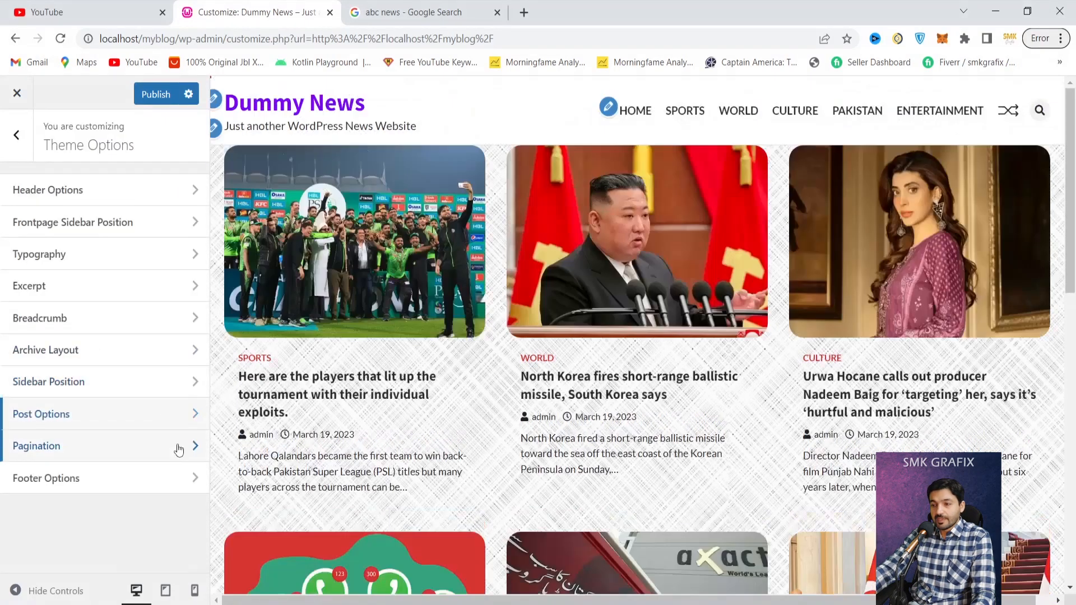
# Step: Look at the theme's pagination settings and footer options, comparing them with the bottom of the page preview
pyautogui.click(178, 446)
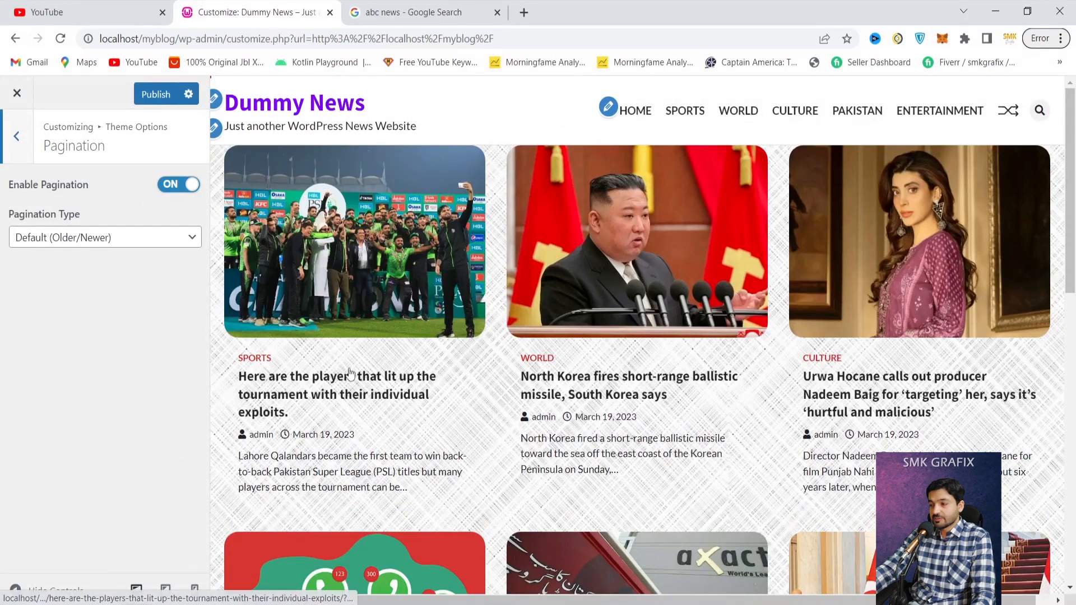
pyautogui.scroll(-15, 504, 403)
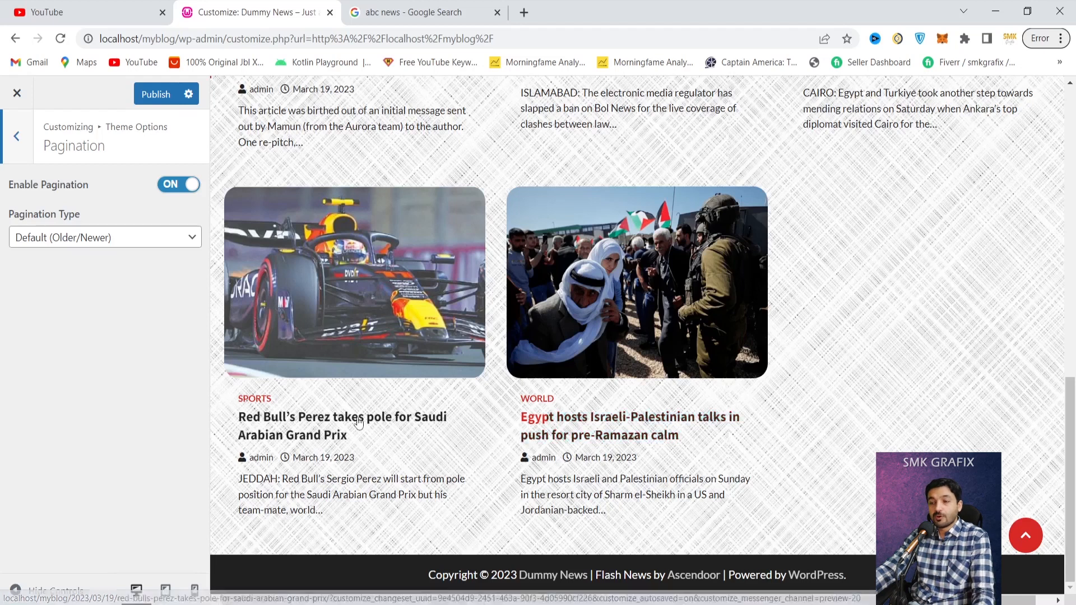
pyautogui.click(14, 137)
pyautogui.click(144, 477)
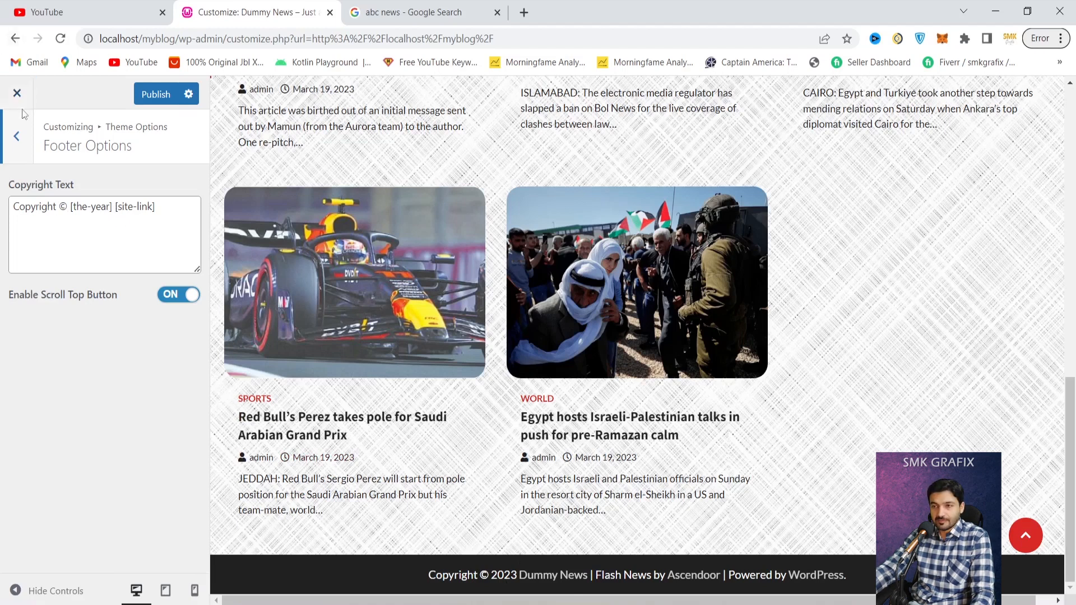
pyautogui.click(16, 137)
# Step: Enable the Breaking News Section in the front page options and review its category choices without selecting one
pyautogui.click(163, 531)
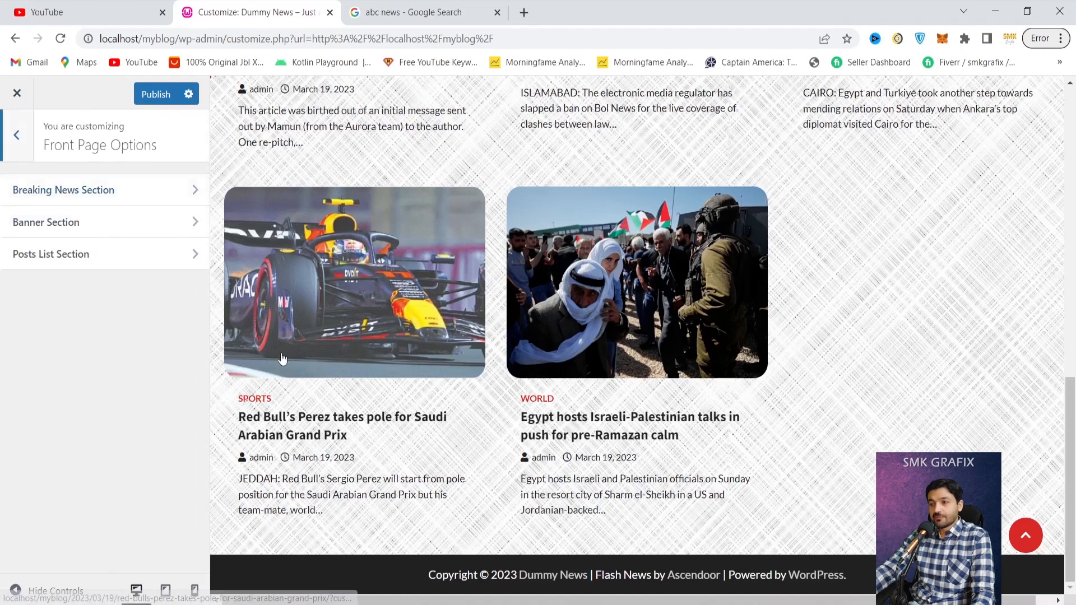
pyautogui.scroll(13, 383, 394)
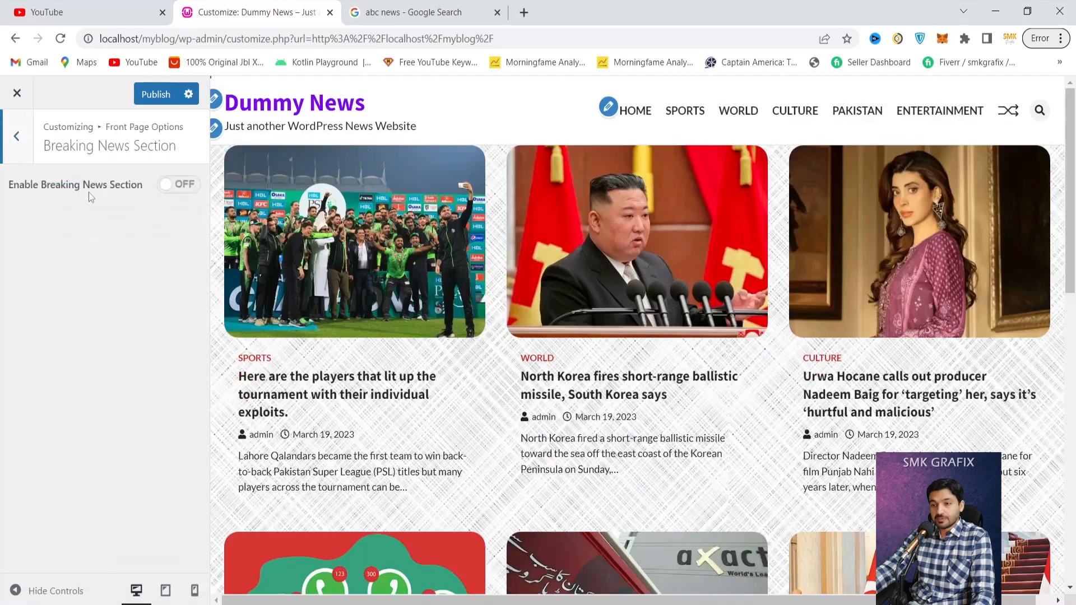
pyautogui.click(193, 187)
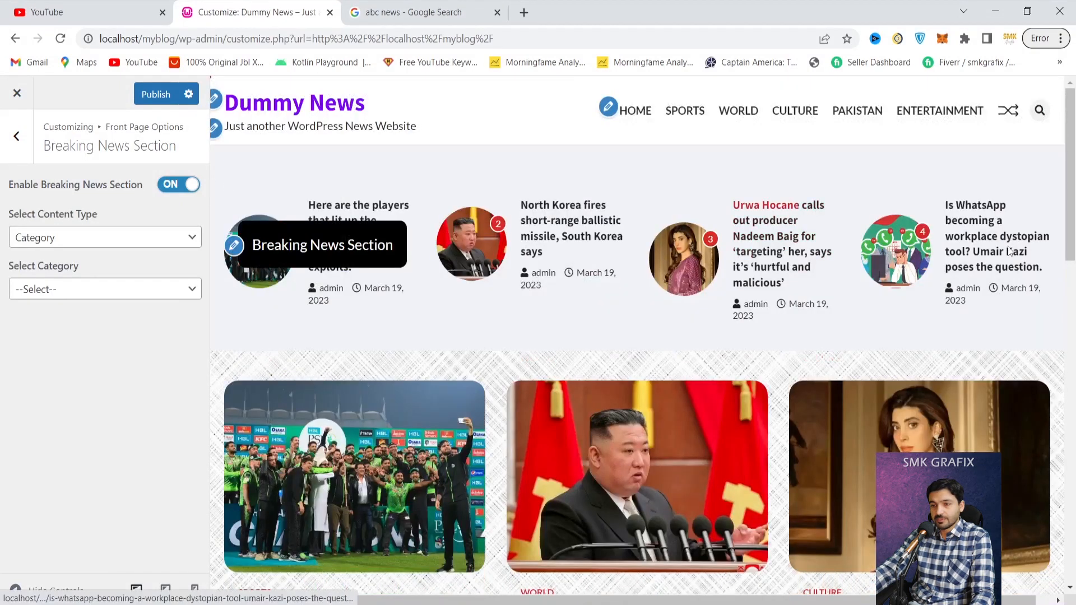
pyautogui.click(184, 289)
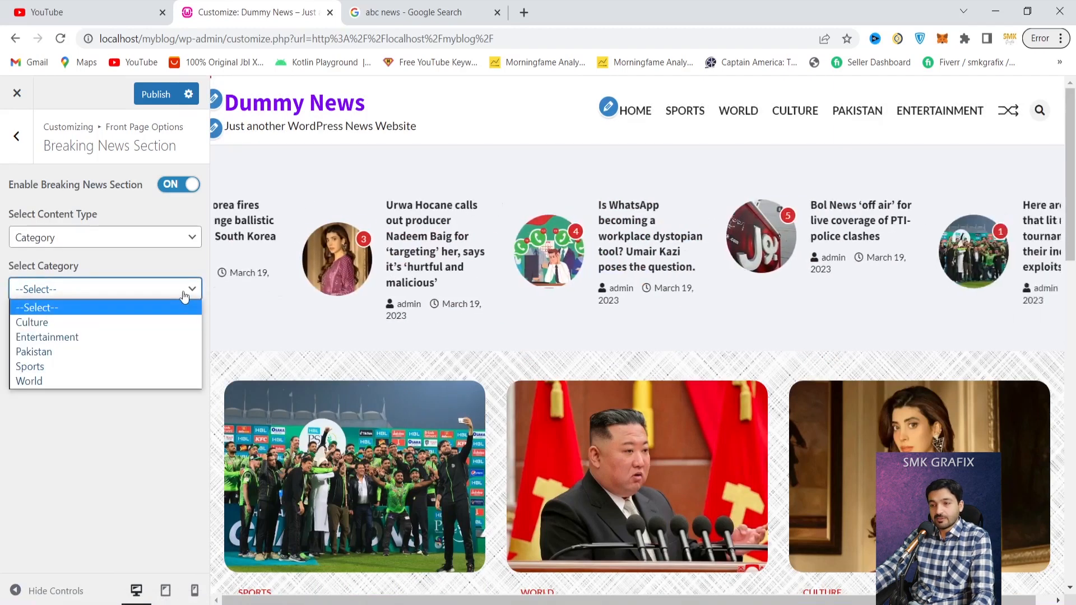
pyautogui.click(184, 290)
pyautogui.click(21, 141)
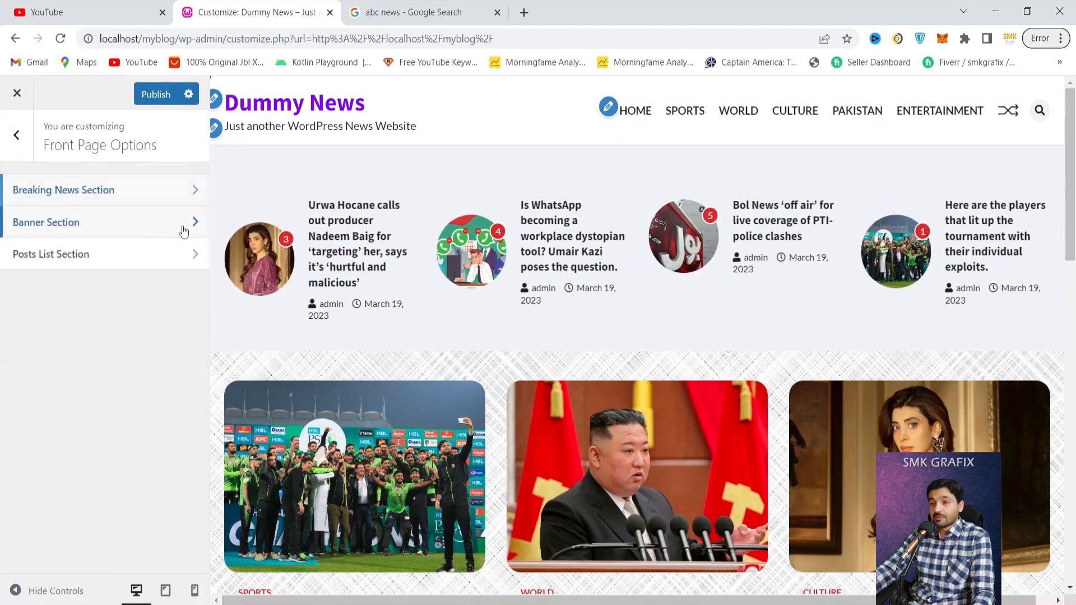
# Step: Enable the Banner Section in the front page options and inspect its slider and grid posts in the preview
pyautogui.click(184, 231)
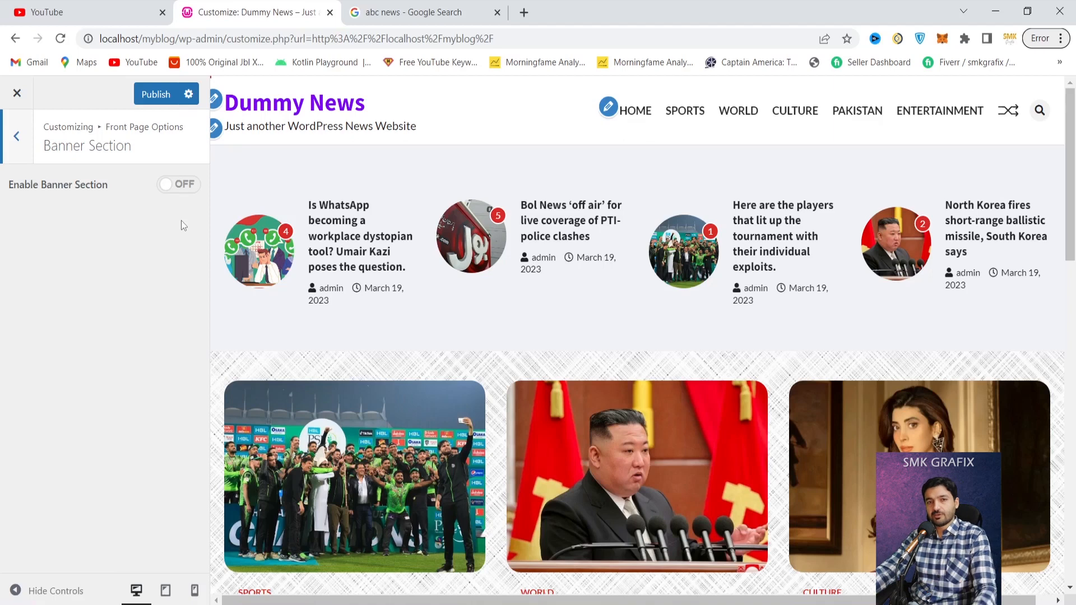
pyautogui.click(180, 186)
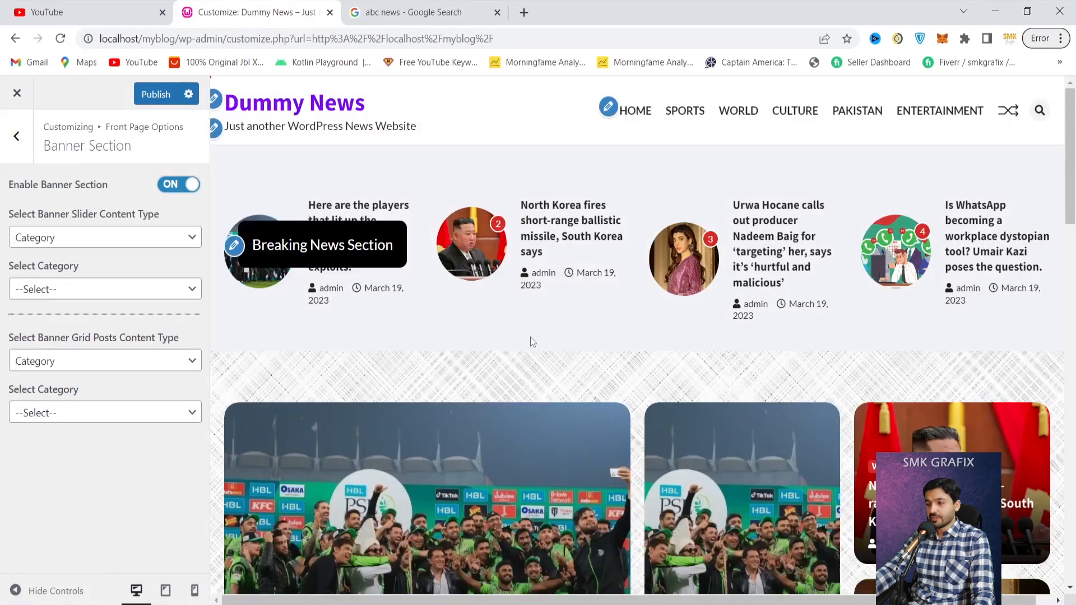
pyautogui.scroll(-4, 533, 347)
pyautogui.scroll(-3, 533, 347)
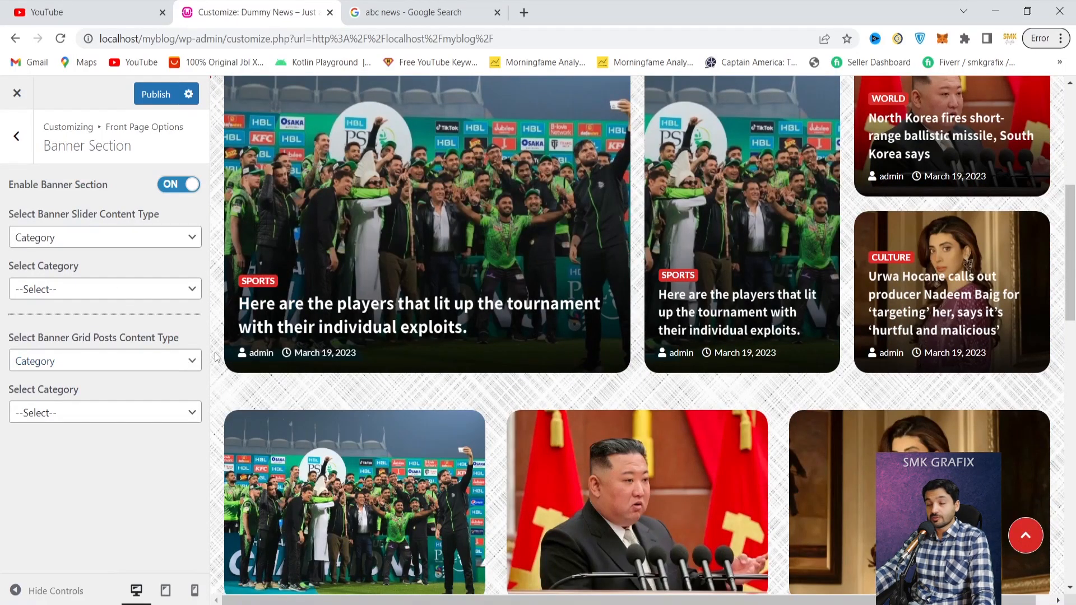
pyautogui.scroll(3, 534, 340)
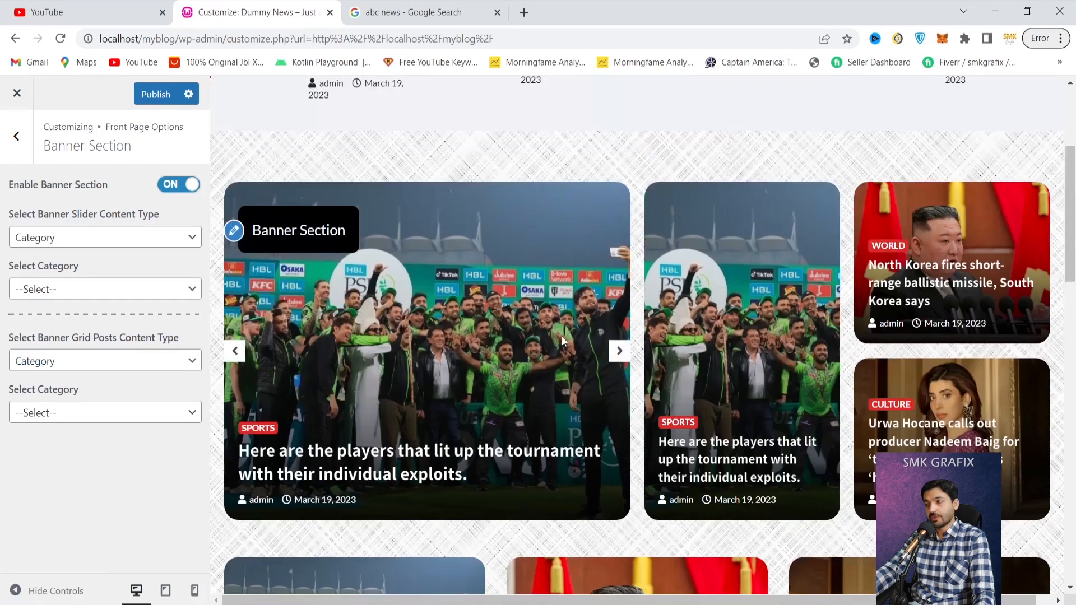
pyautogui.scroll(1, 562, 339)
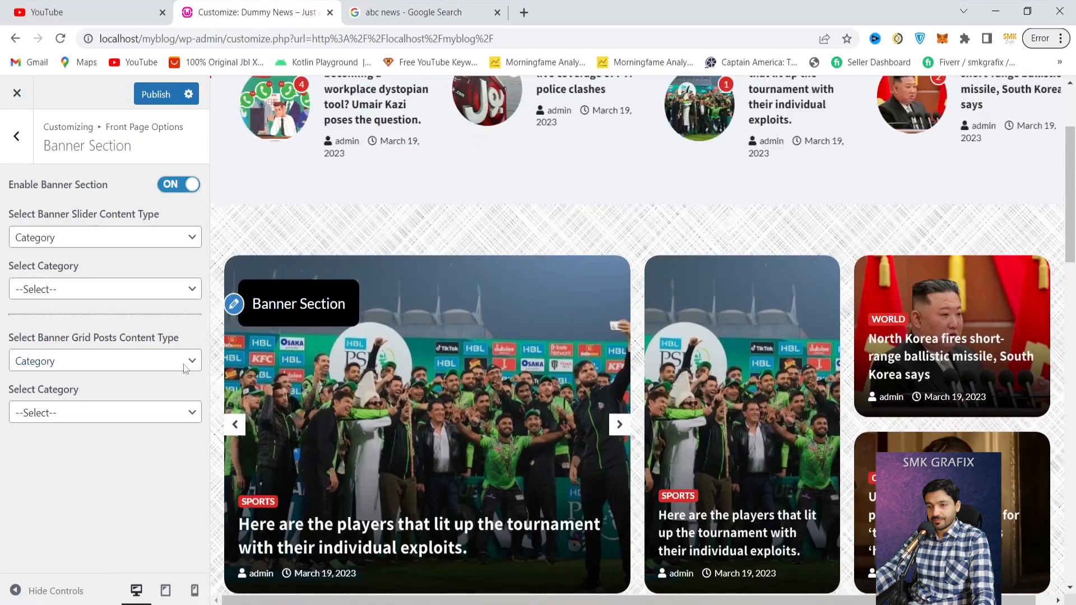
# Step: Enable the Posts List Section in the front page options and check it in the page preview
pyautogui.click(17, 136)
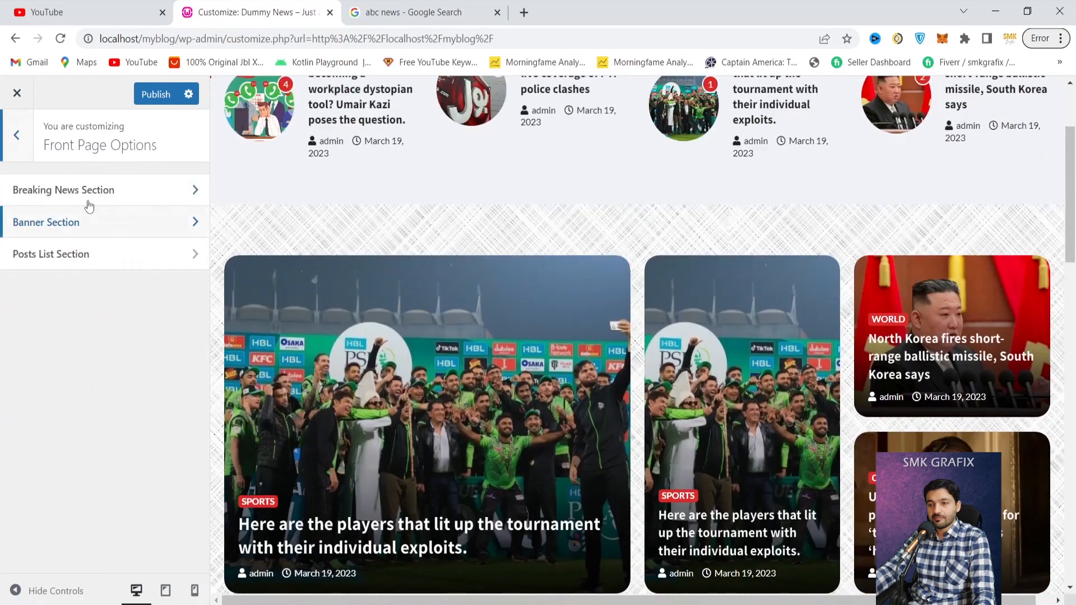
pyautogui.click(122, 264)
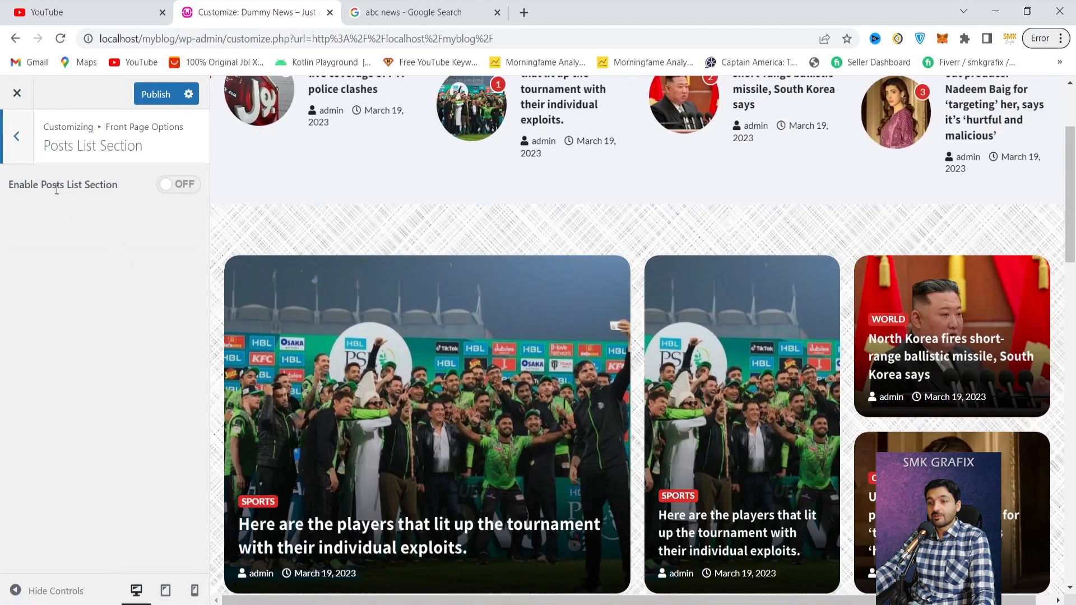
pyautogui.click(101, 189)
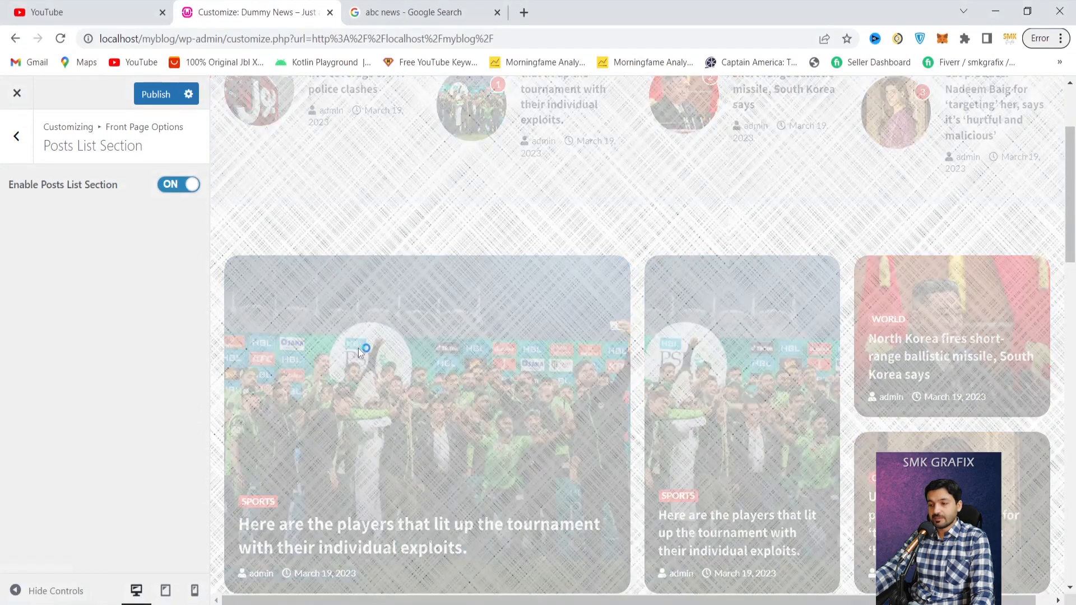
pyautogui.scroll(-8, 358, 348)
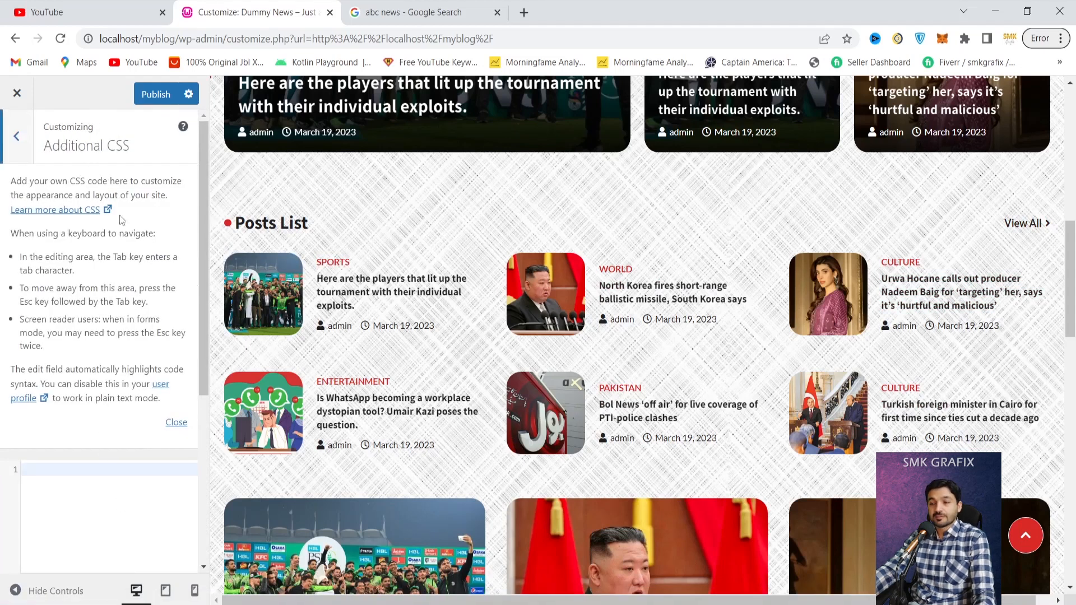
# Step: Look through the Additional CSS instructions and code editor, and return to the main customization options
pyautogui.scroll(-3, 121, 220)
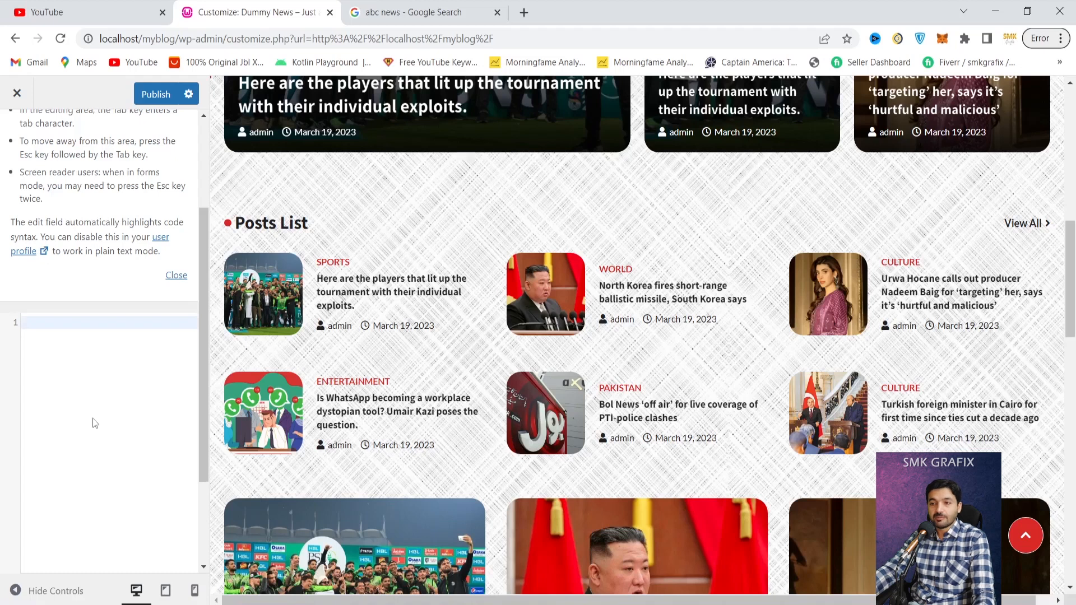
pyautogui.scroll(3, 92, 418)
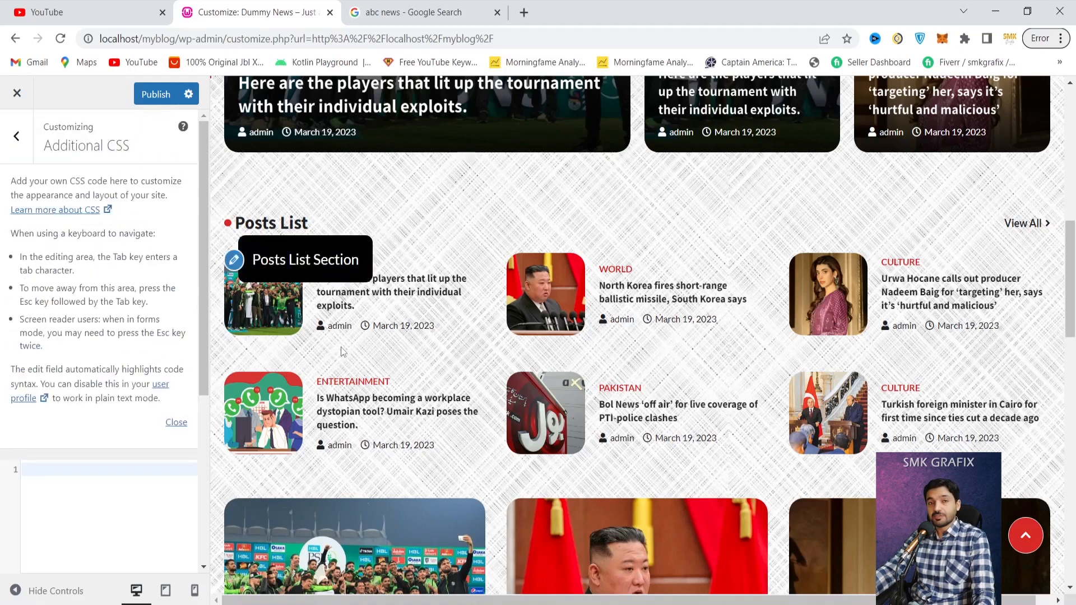
pyautogui.press('Escape')
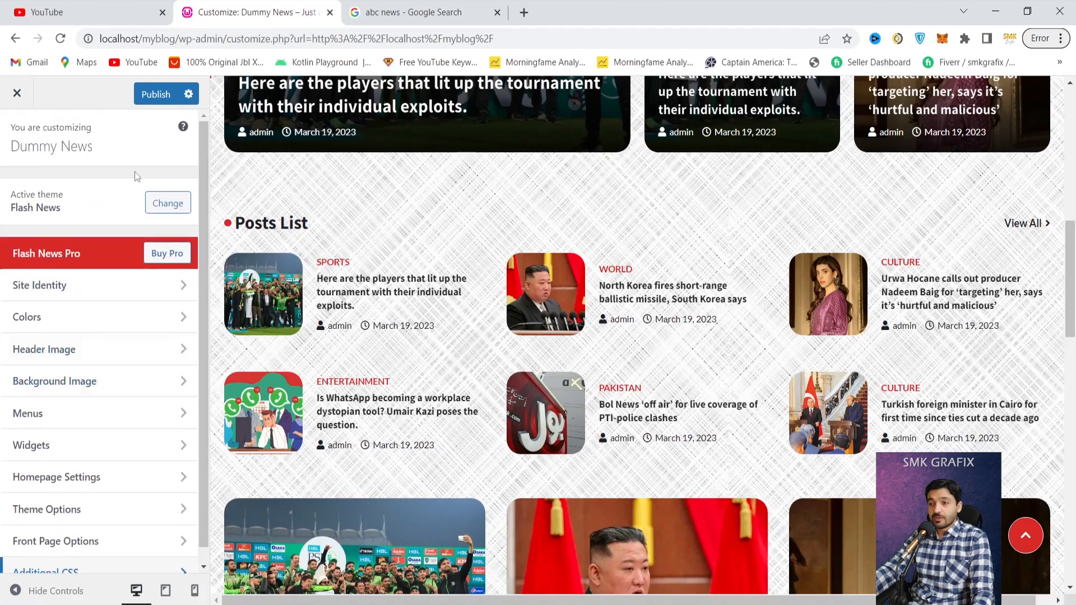
# Step: Publish the theme customizations and close the customizer
pyautogui.scroll(10, 379, 296)
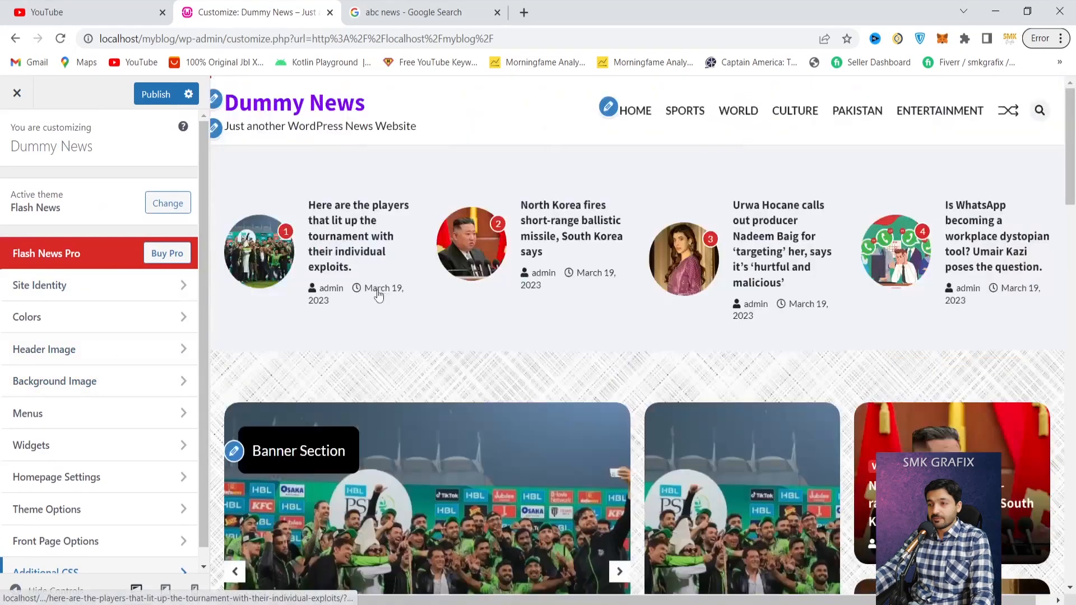
pyautogui.click(147, 90)
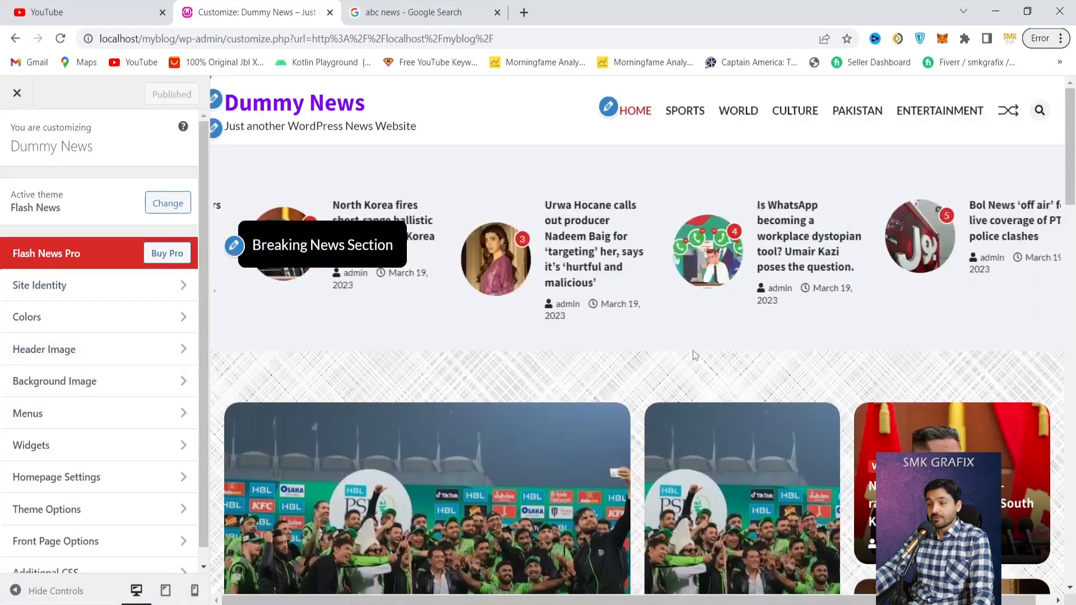
pyautogui.click(17, 93)
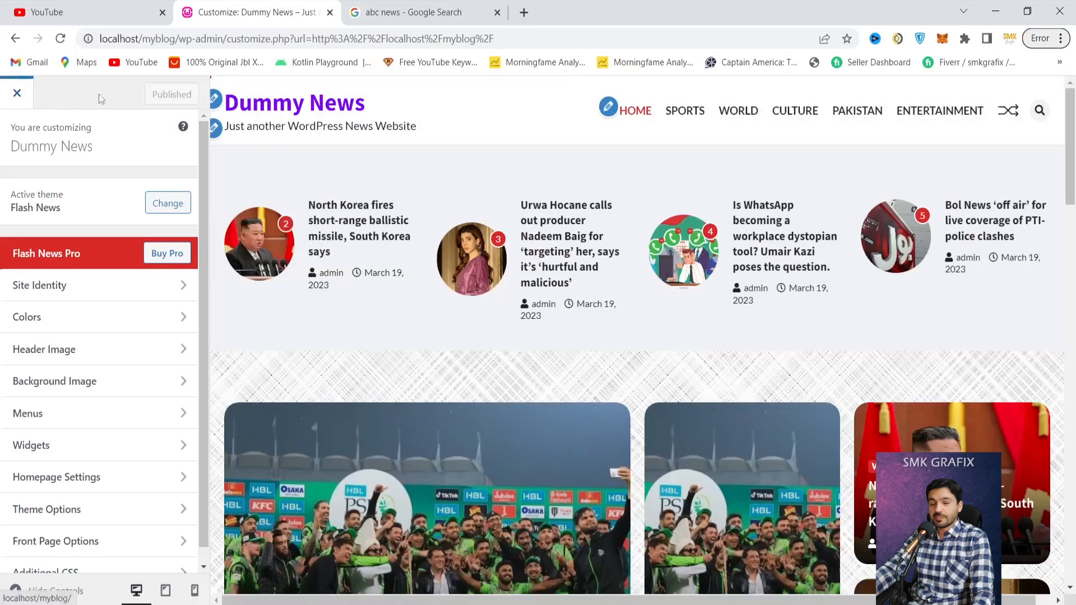